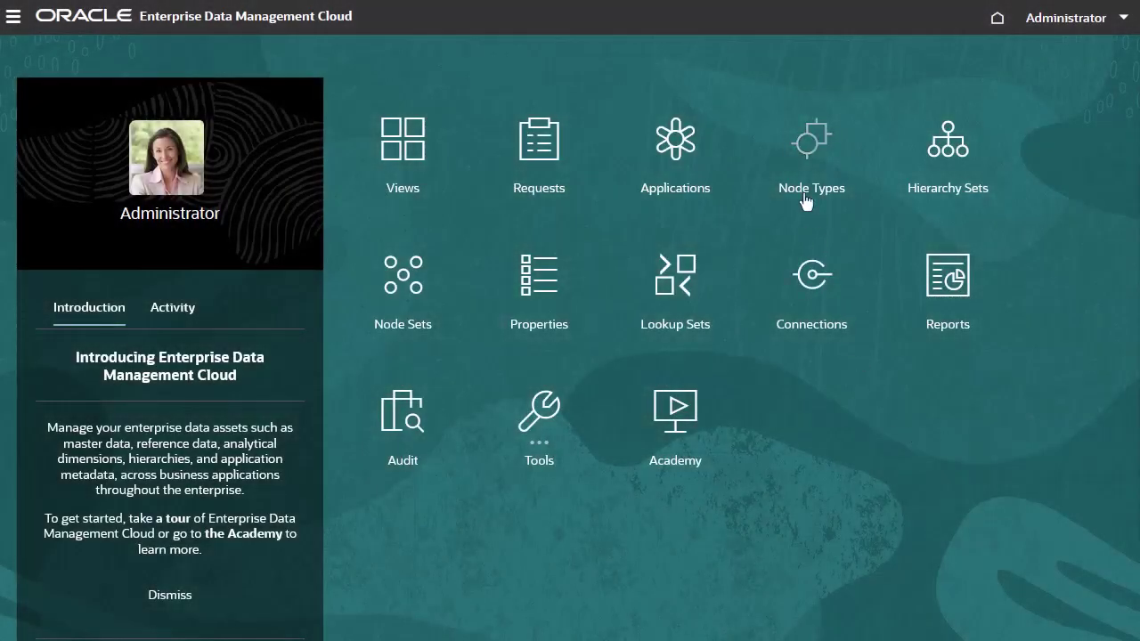
# - Open the Corporate Planning Account node type's converter in edit mode
pyautogui.click(806, 203)
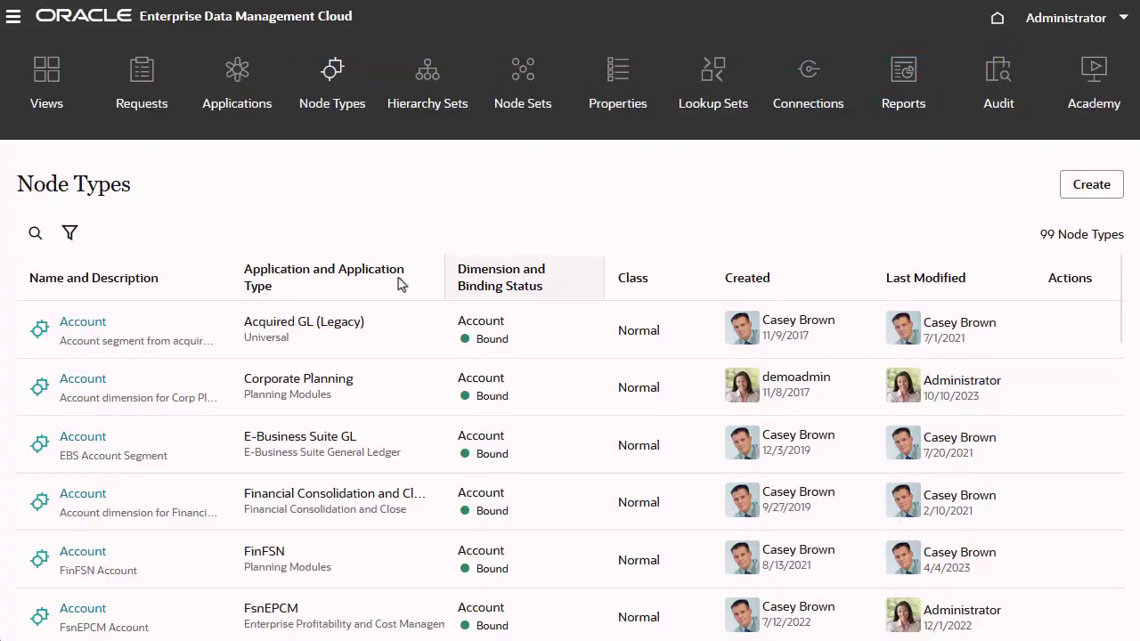
pyautogui.click(106, 393)
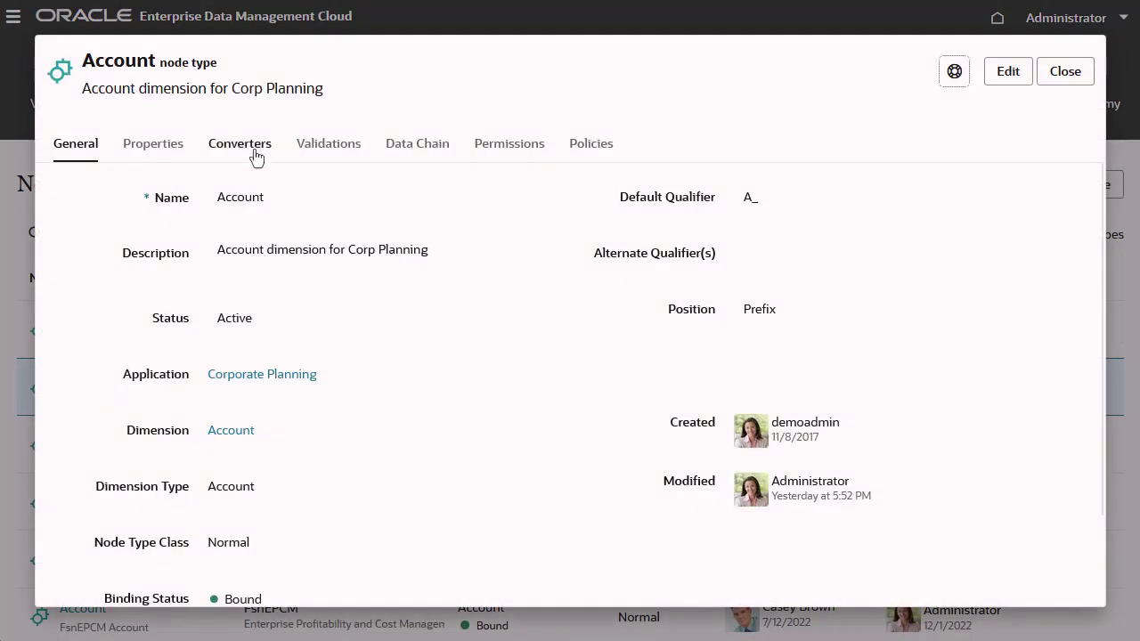
pyautogui.click(255, 153)
pyautogui.click(1008, 73)
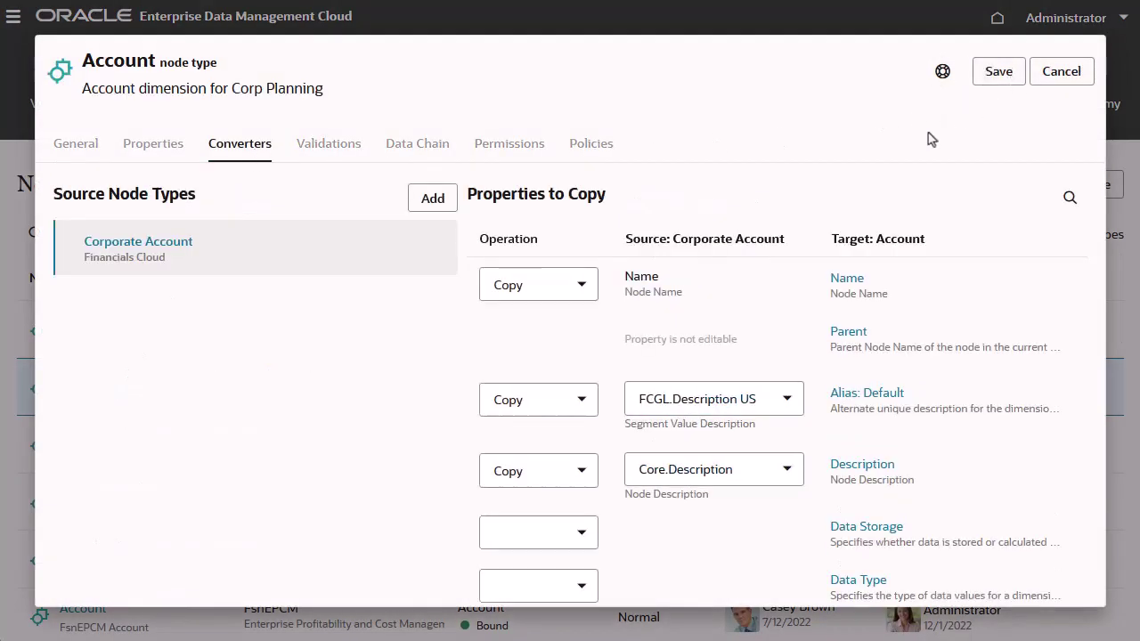
pyautogui.click(582, 402)
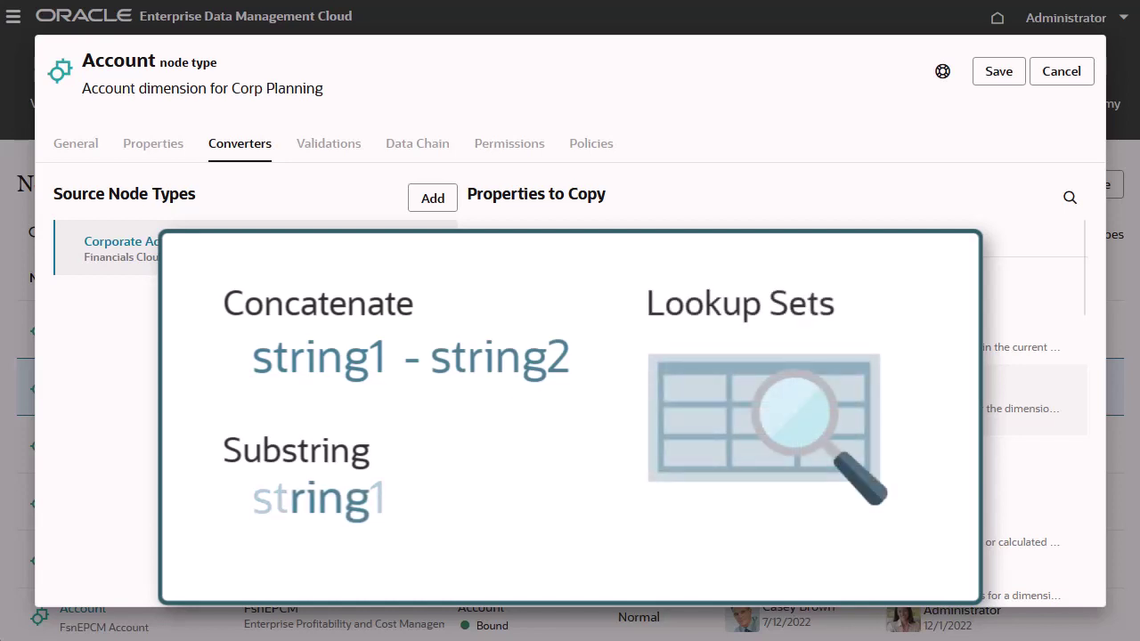
pyautogui.click(581, 405)
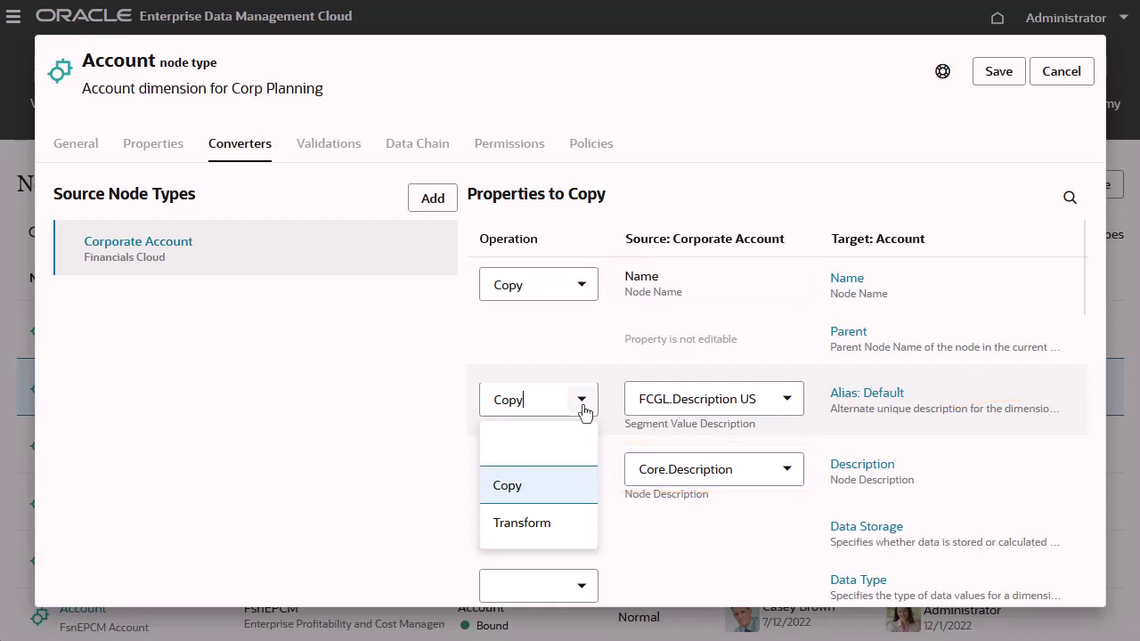
# - Change the Alias: Default operation to Transform and open its expression editor
pyautogui.click(576, 533)
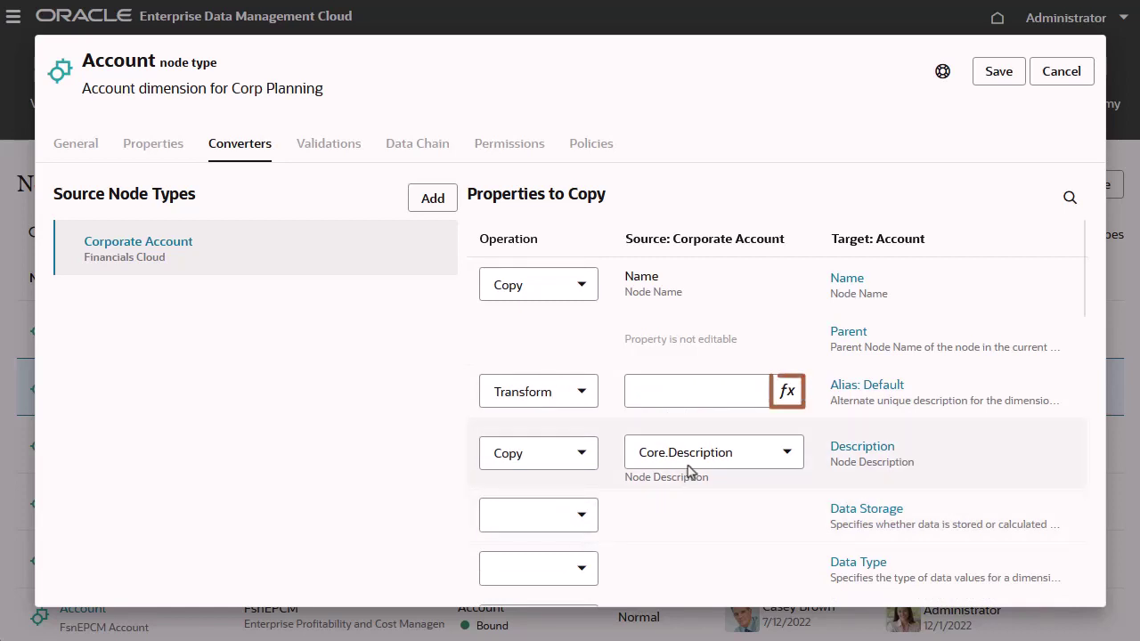
pyautogui.click(786, 396)
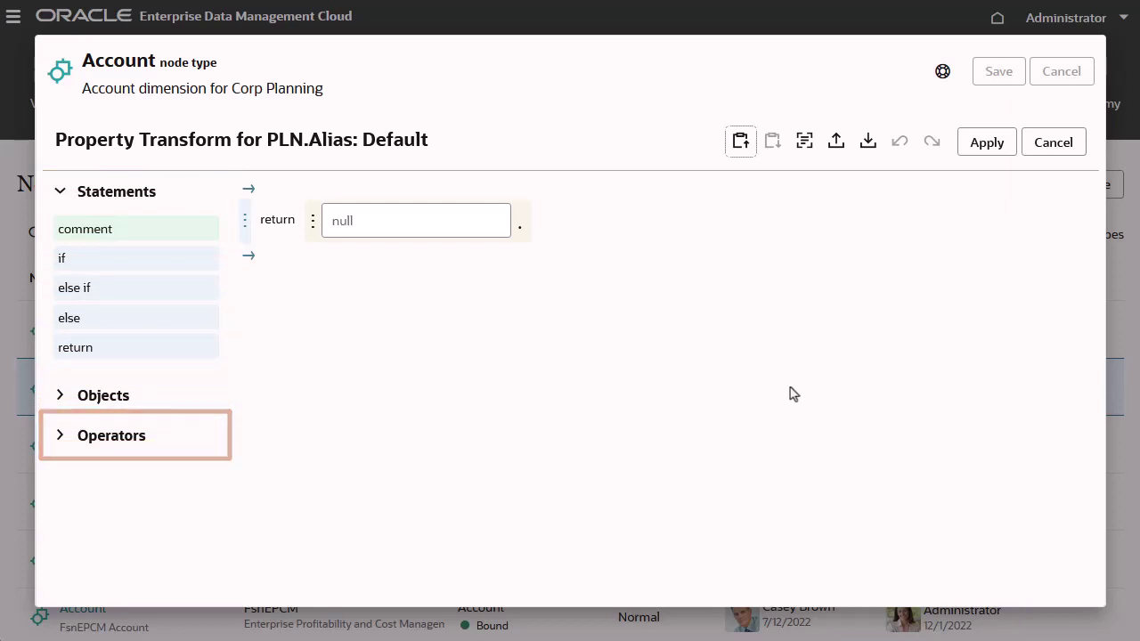
# - Start the alias expression as sourceNode.name.concat with '-' as the first string
pyautogui.click(61, 396)
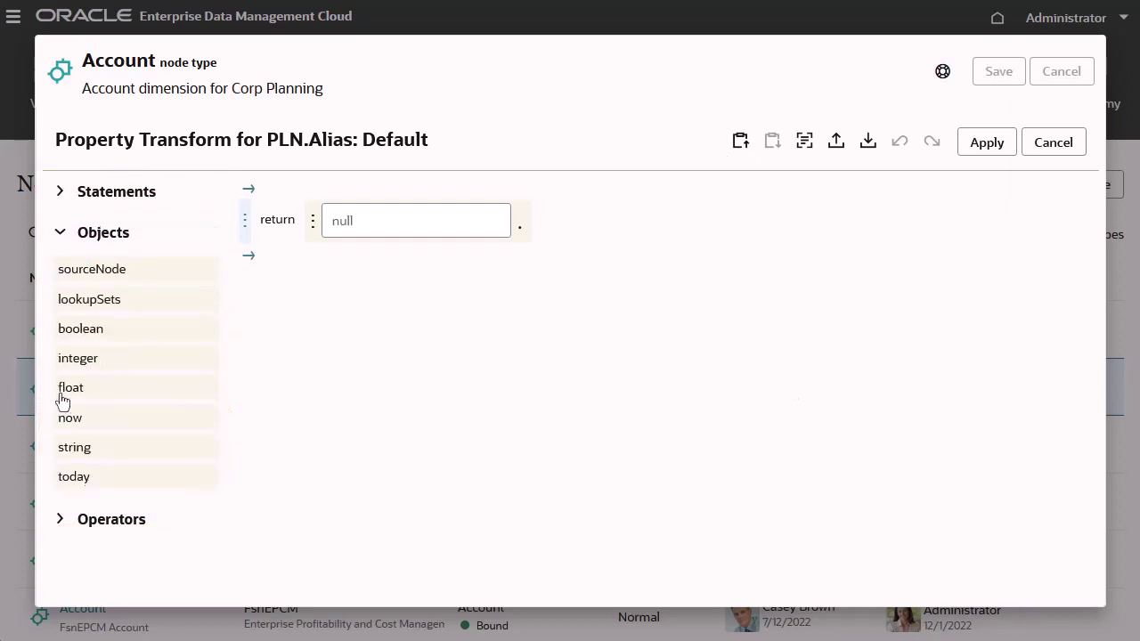
pyautogui.moveTo(105, 271); pyautogui.dragTo(382, 236)
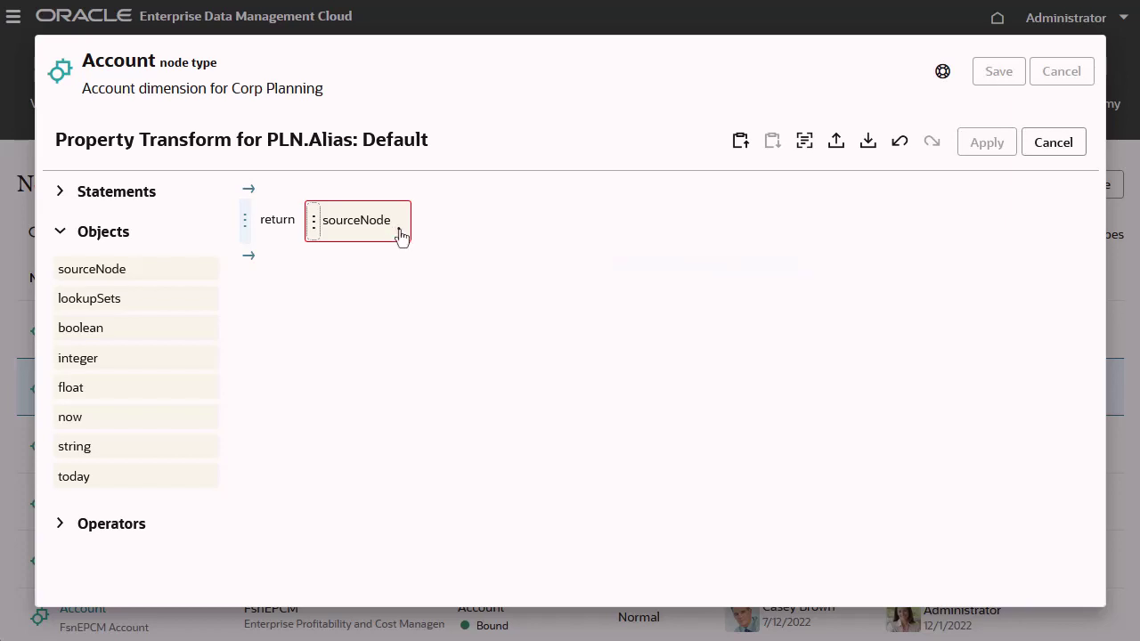
pyautogui.click(400, 235)
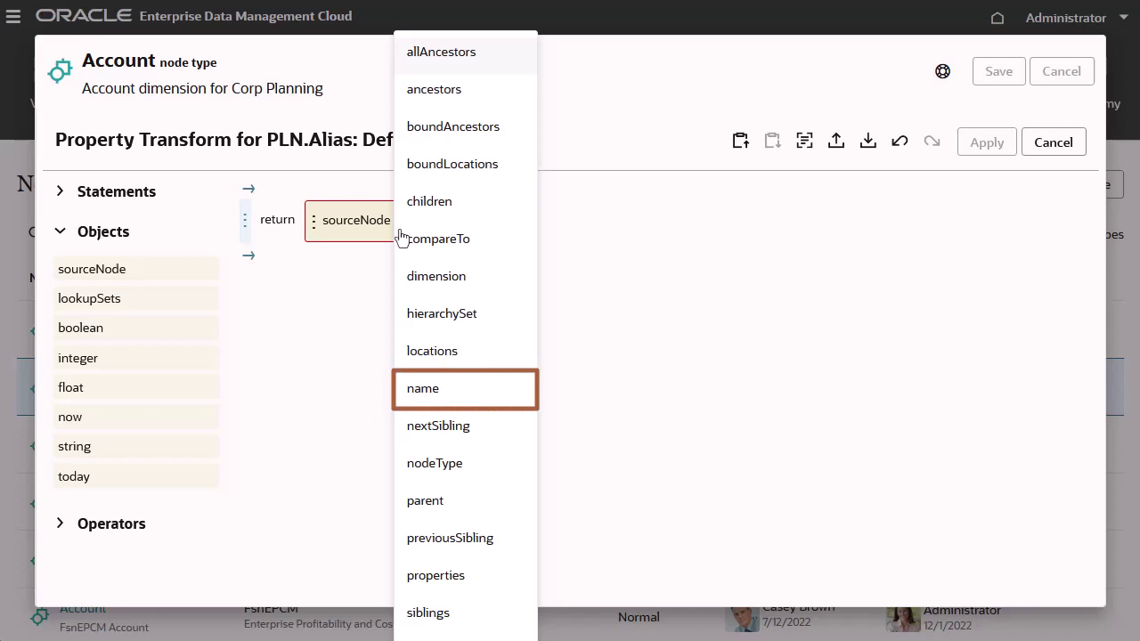
pyautogui.click(450, 397)
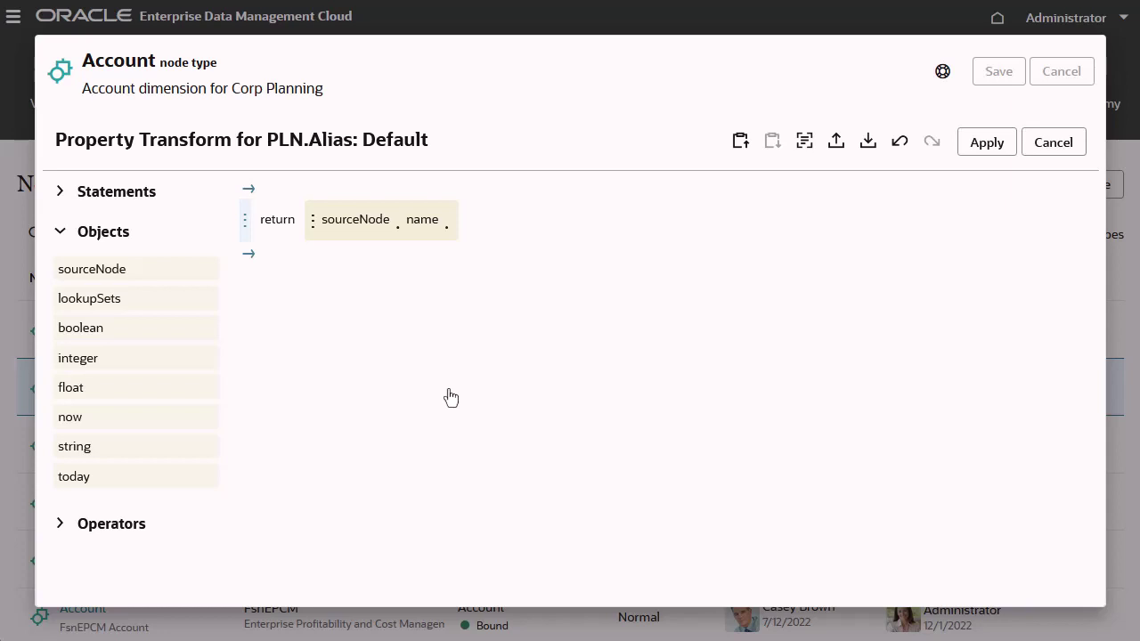
pyautogui.click(446, 236)
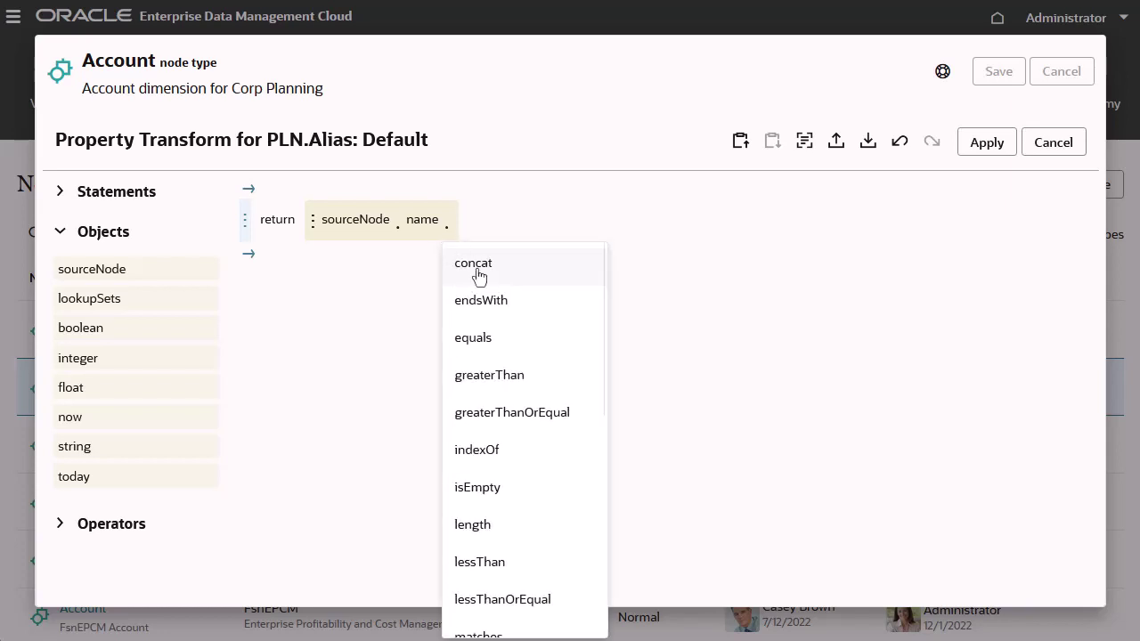
pyautogui.click(473, 264)
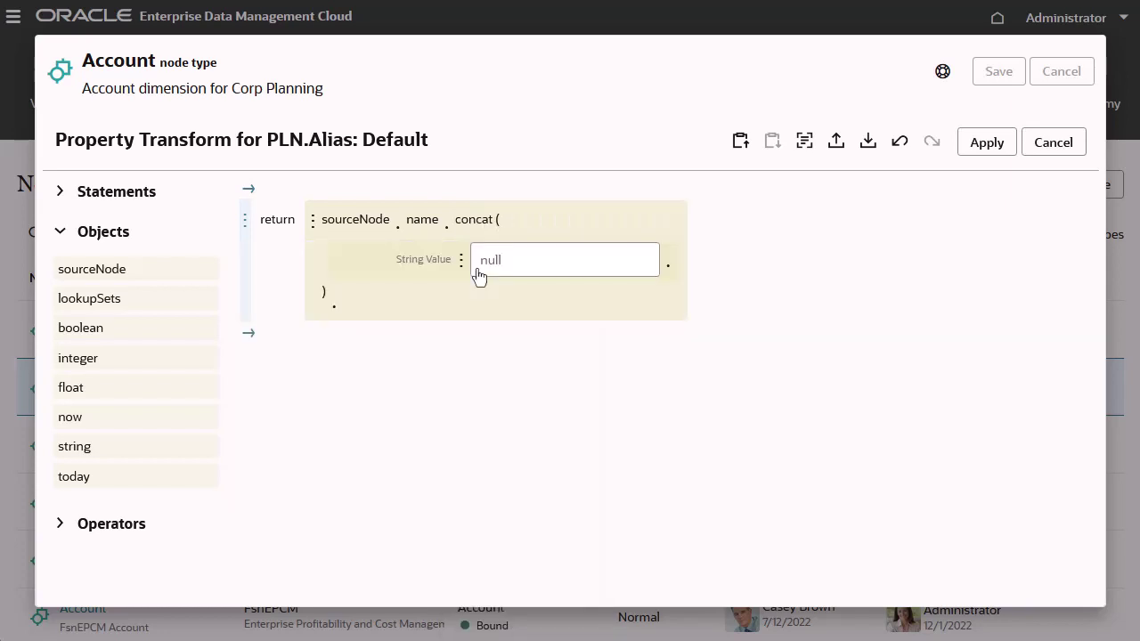
pyautogui.click(529, 259)
pyautogui.write('-')
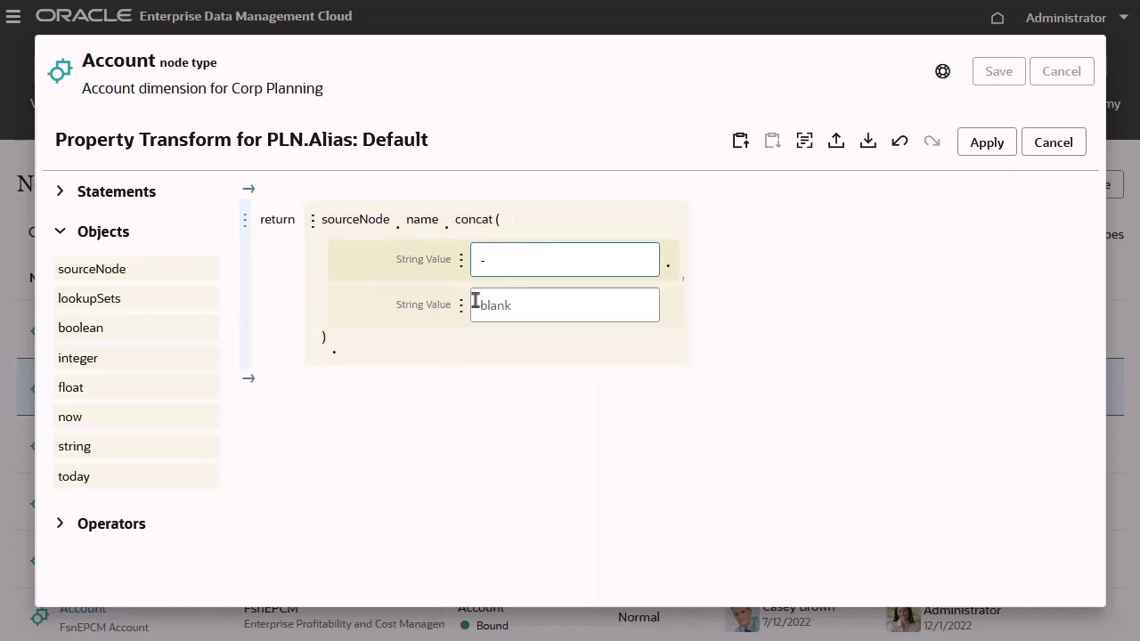
# - Add sourceNode.properties.Core.Description as the second concat argument
pyautogui.click(461, 305)
pyautogui.click(504, 100)
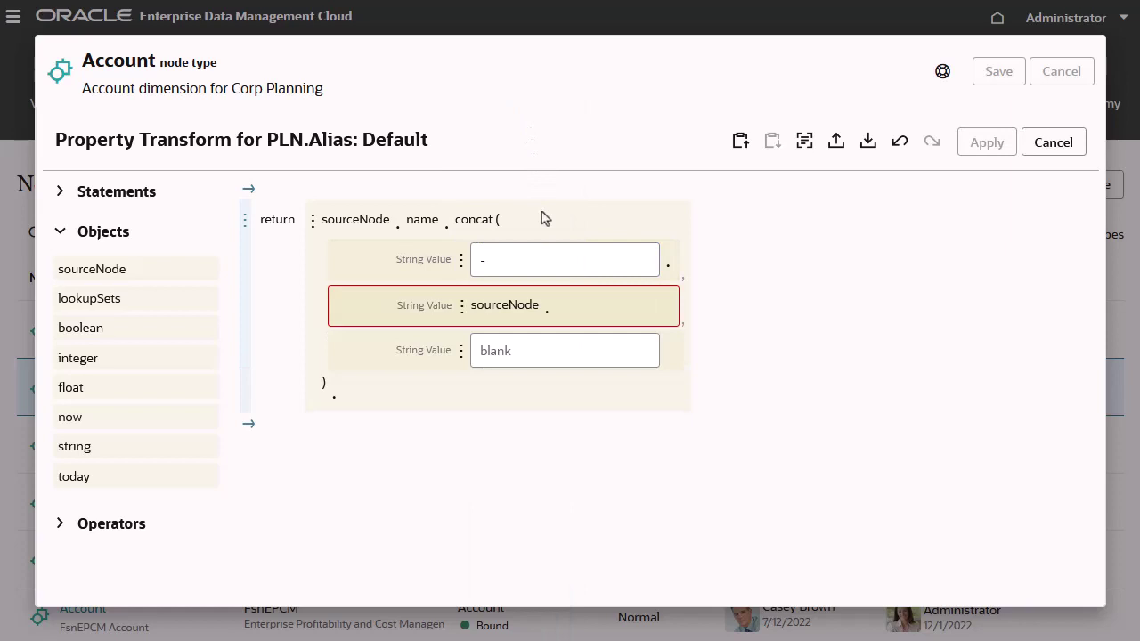
pyautogui.click(546, 310)
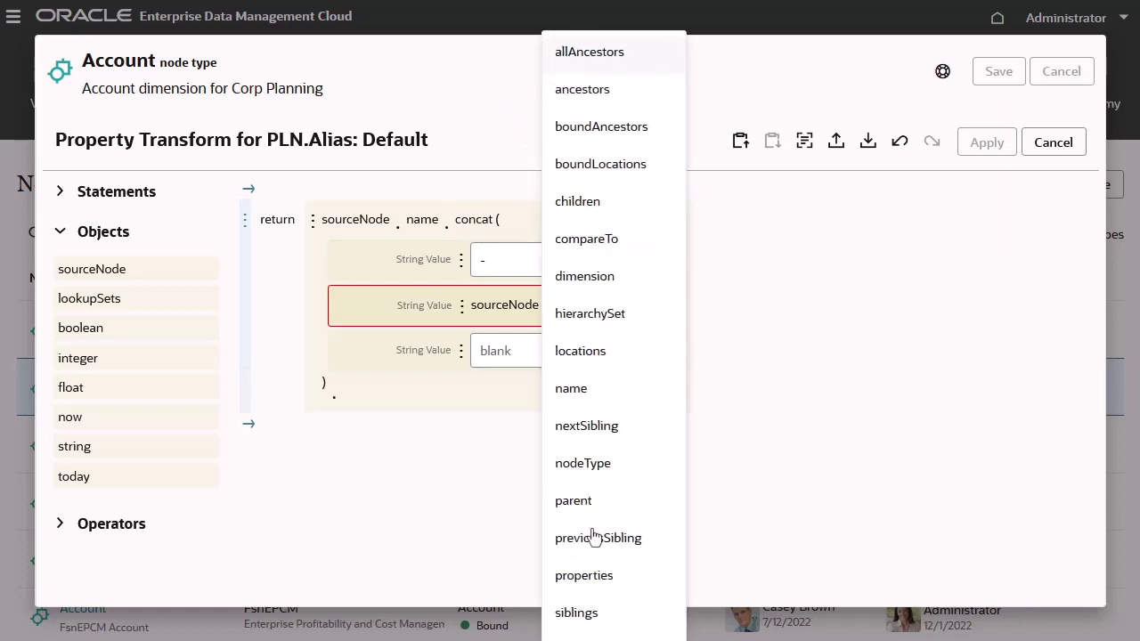
pyautogui.click(595, 575)
pyautogui.click(621, 312)
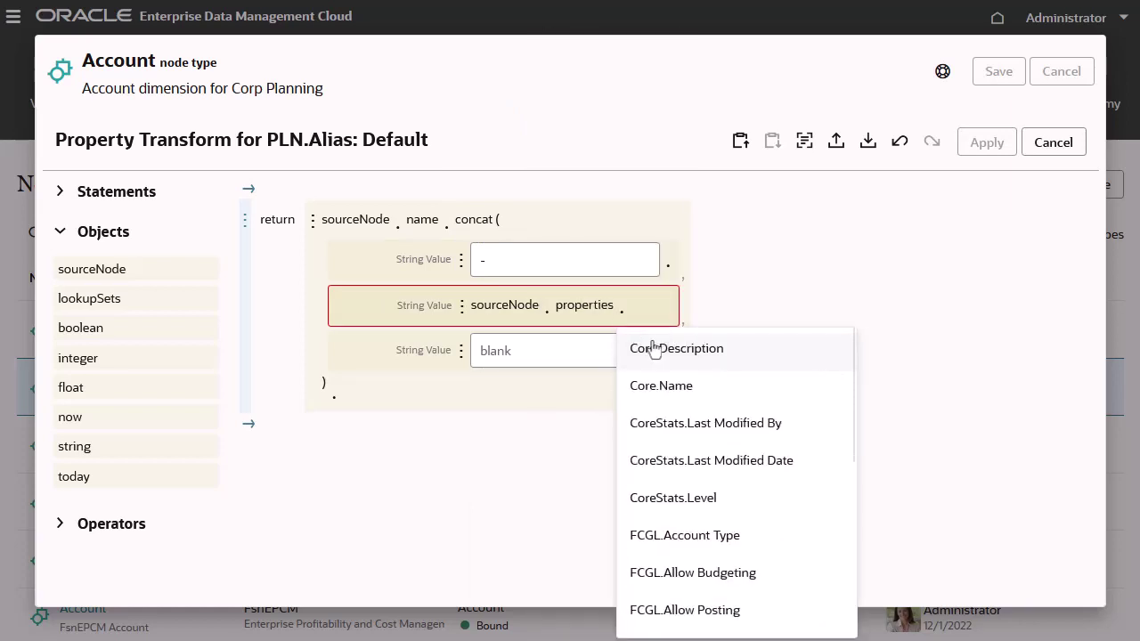
pyautogui.click(654, 349)
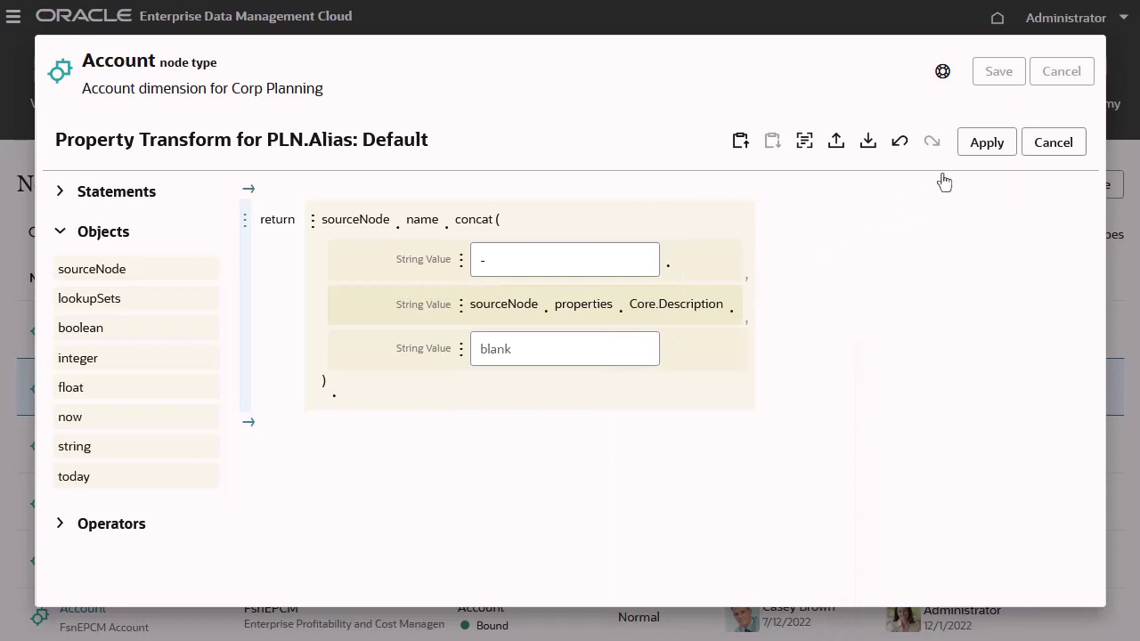
# - Apply the alias transform expression and save the converter changes
pyautogui.click(985, 144)
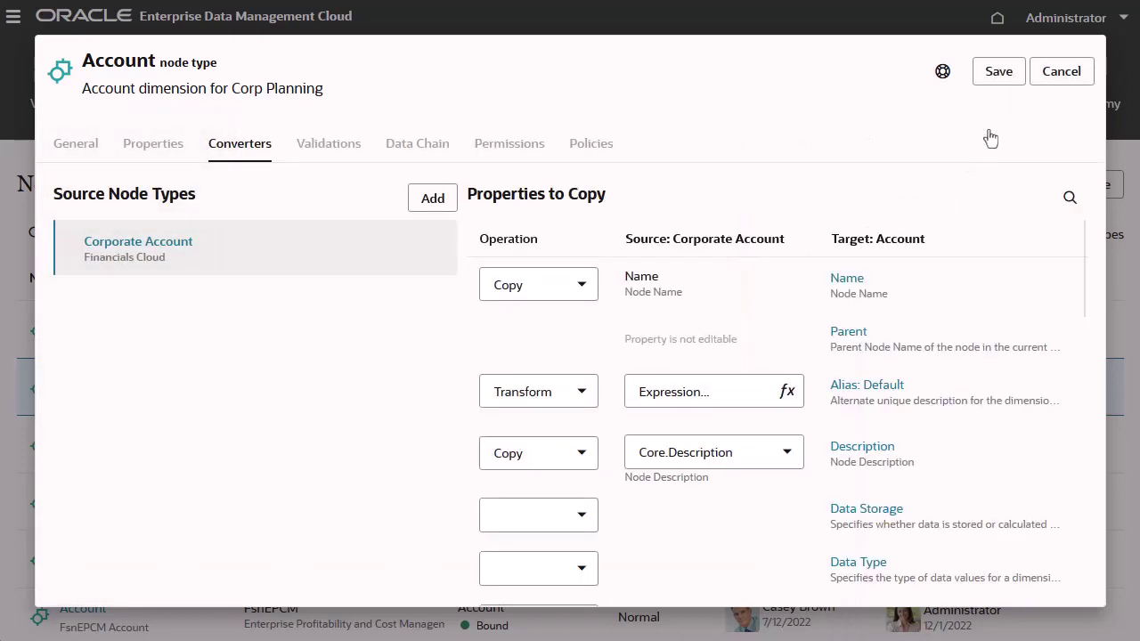
pyautogui.click(998, 75)
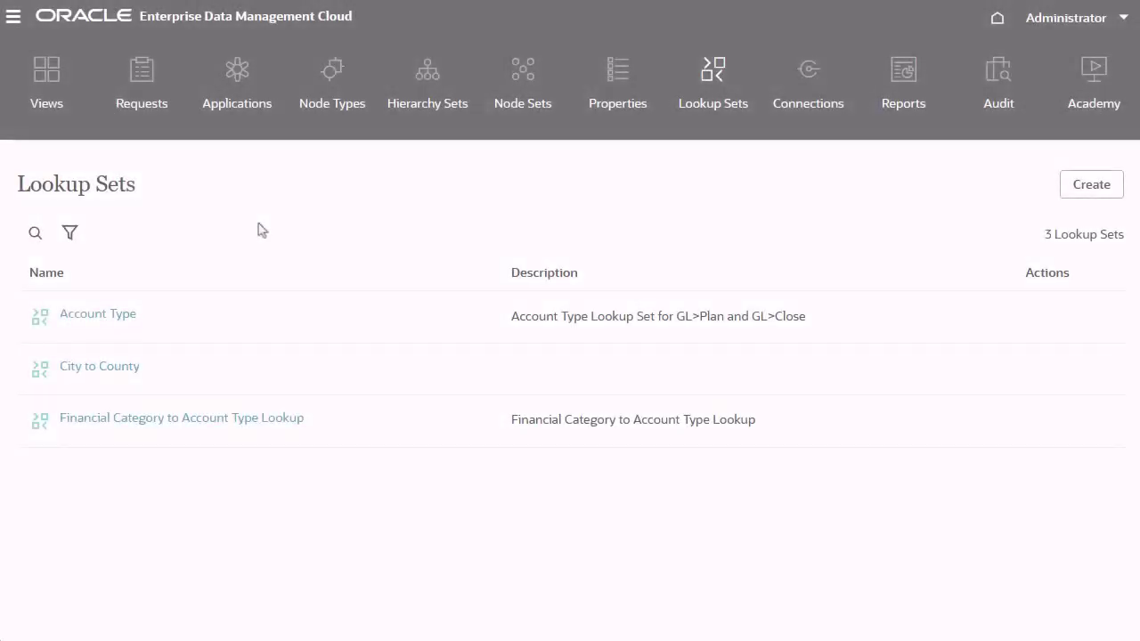
# - Check the Account Type lookup set's key-to-account-type definitions, then close it
pyautogui.click(123, 318)
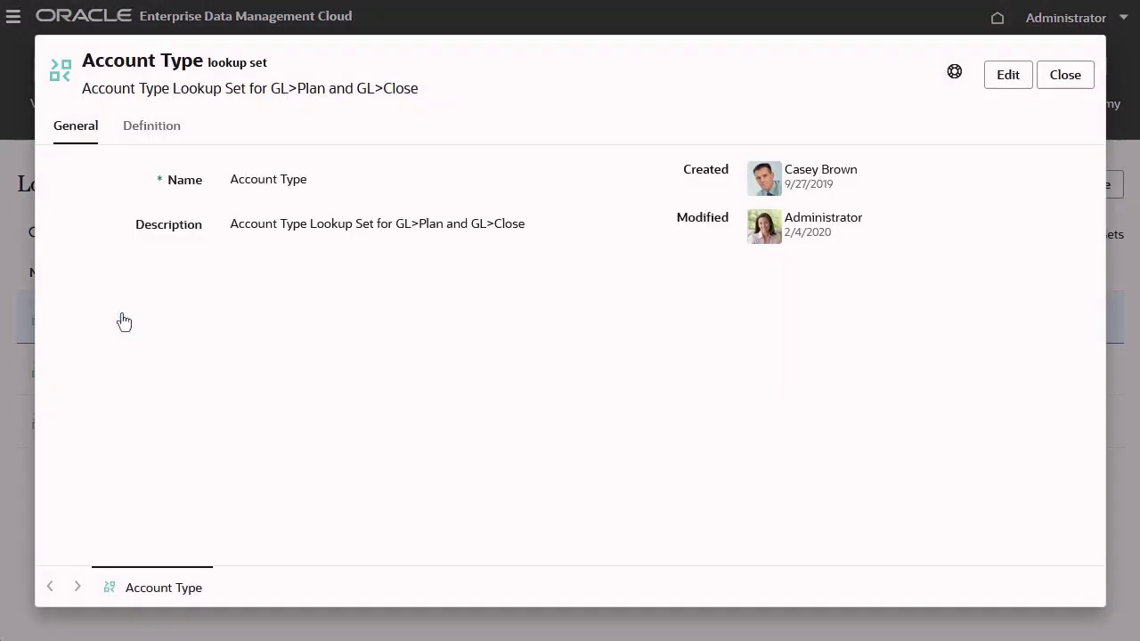
pyautogui.click(162, 129)
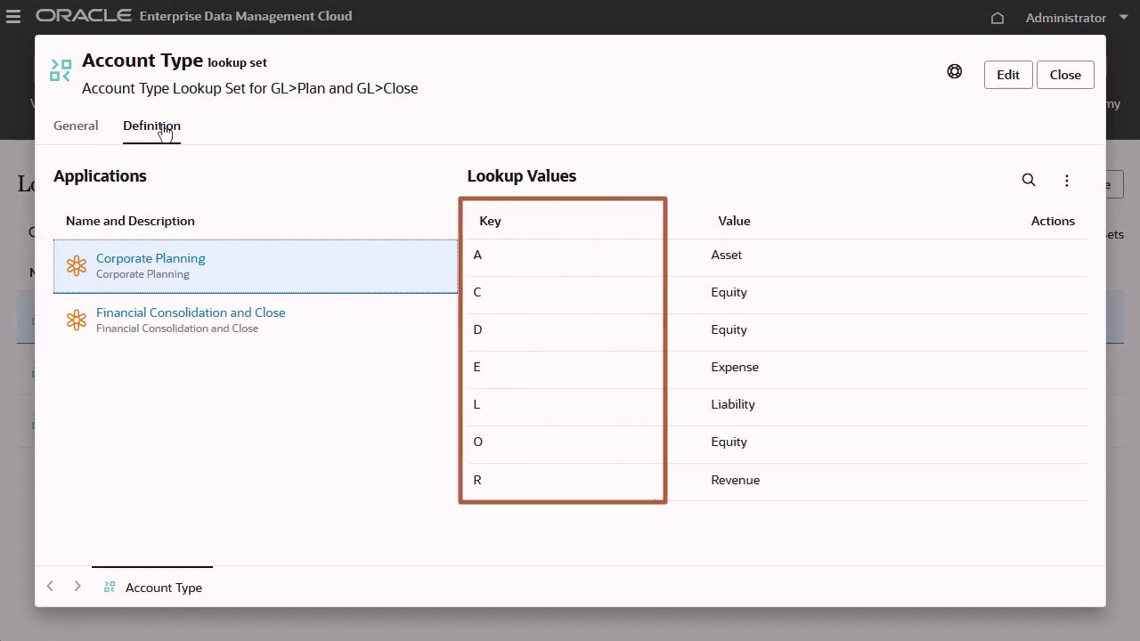
pyautogui.click(1065, 84)
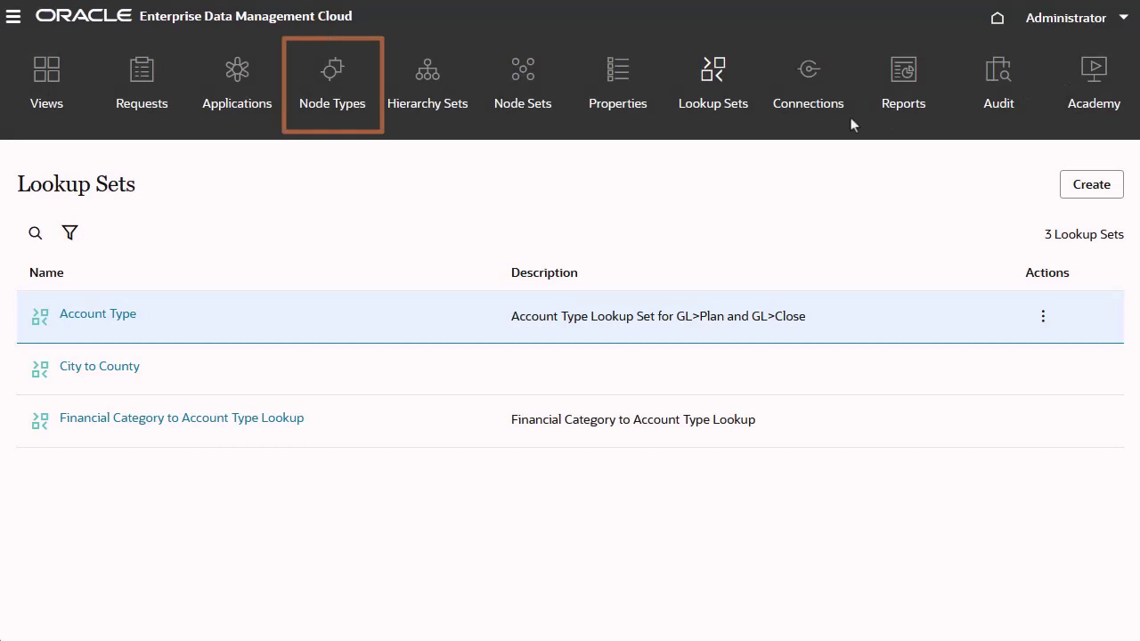
# - Return to Node Types and edit the Corporate Planning Account converter again
pyautogui.click(332, 89)
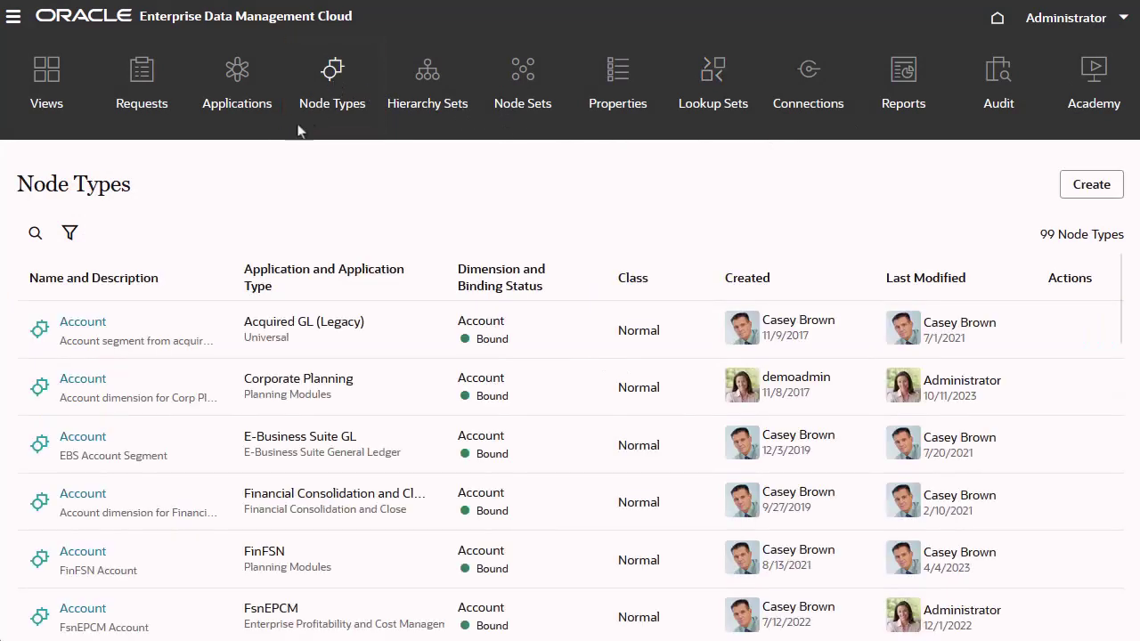
pyautogui.click(97, 379)
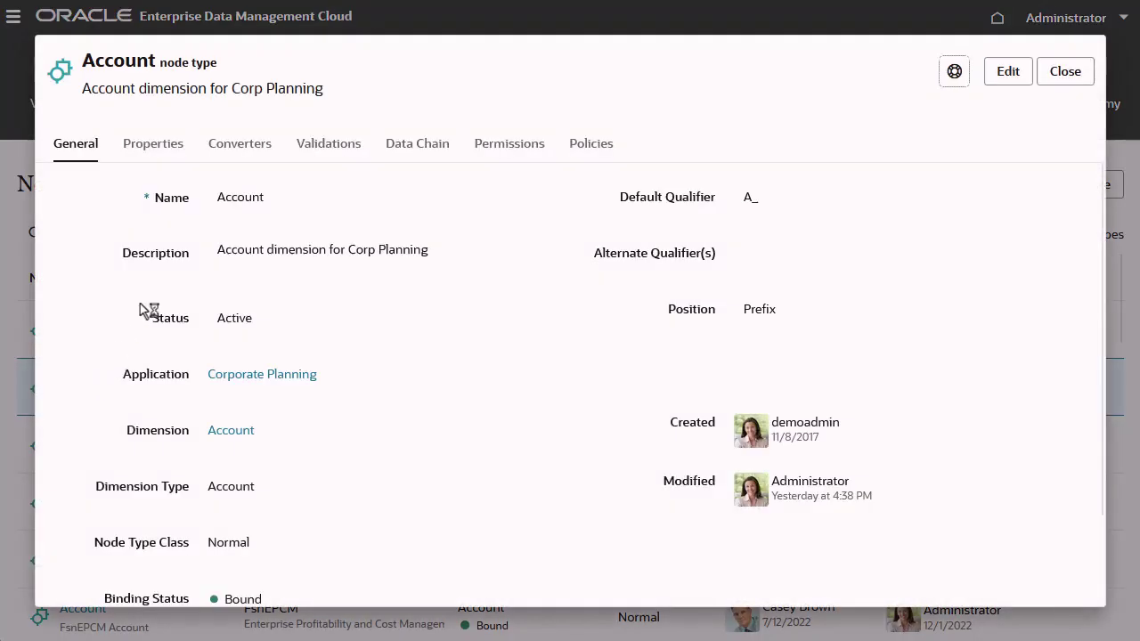
pyautogui.click(234, 153)
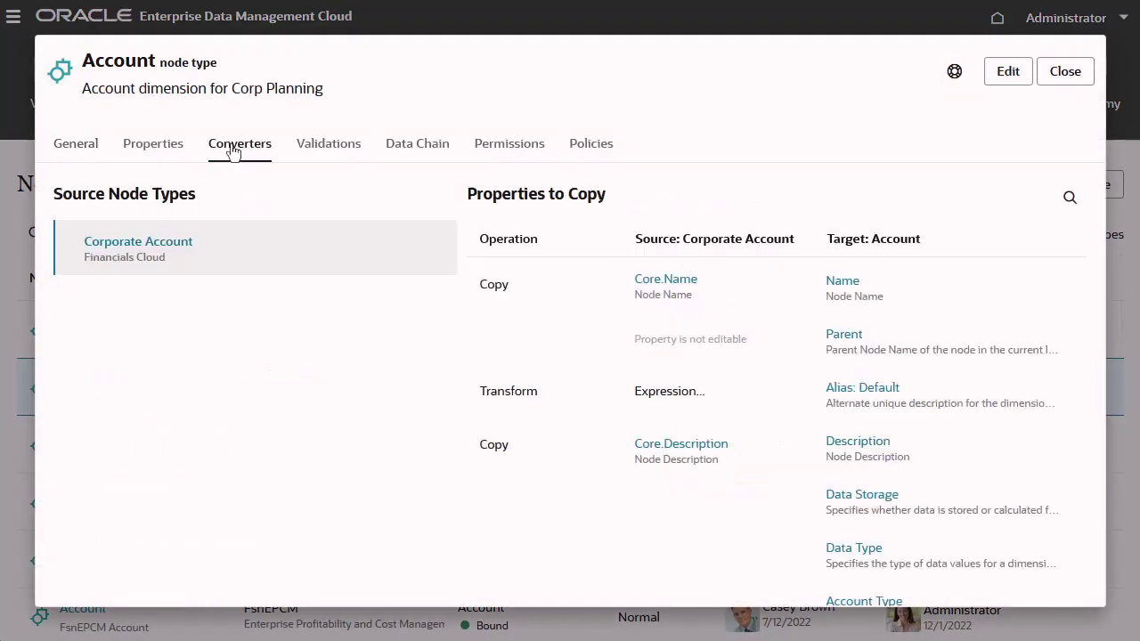
pyautogui.click(1010, 75)
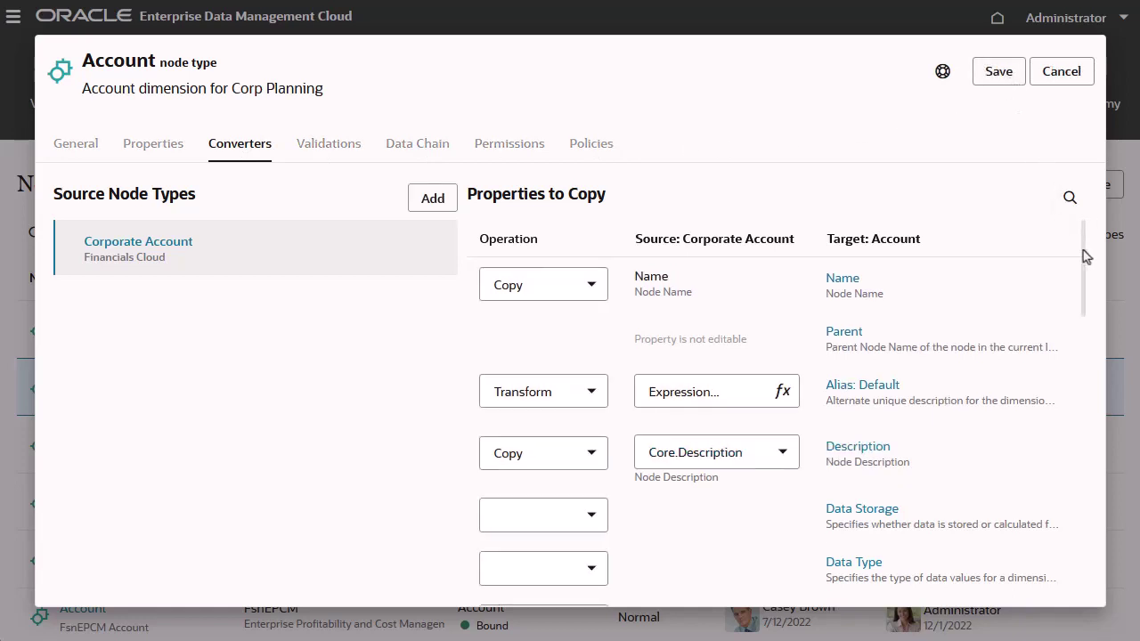
pyautogui.scroll(-5, 1079, 267)
# - Make Account Type a Transform returning lookupSets.Account Type.find
pyautogui.click(592, 380)
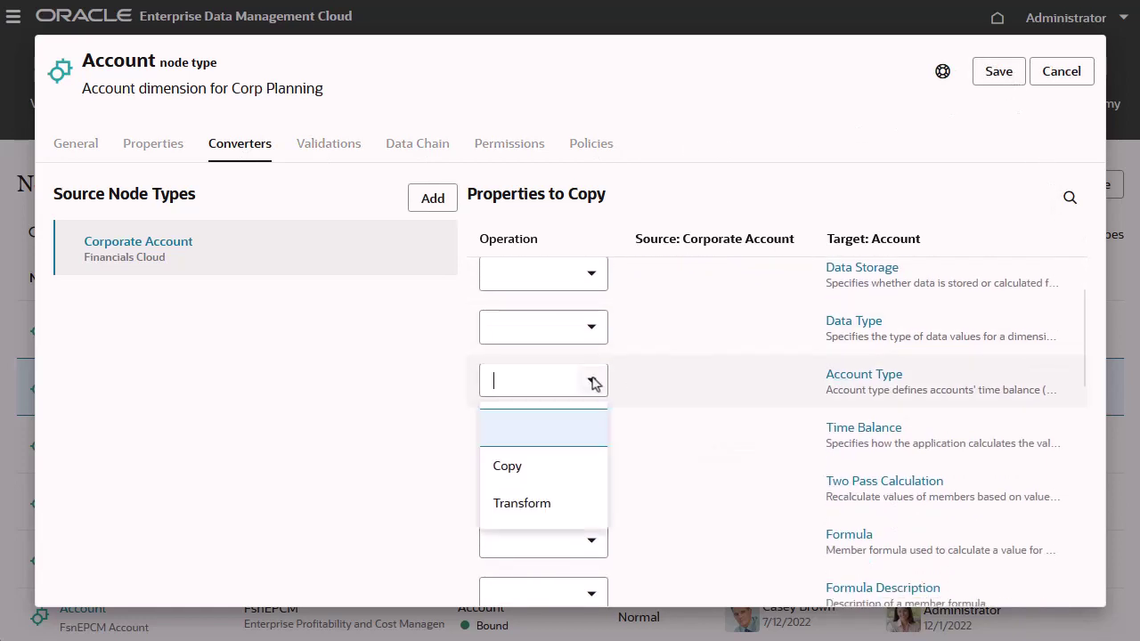
pyautogui.click(570, 503)
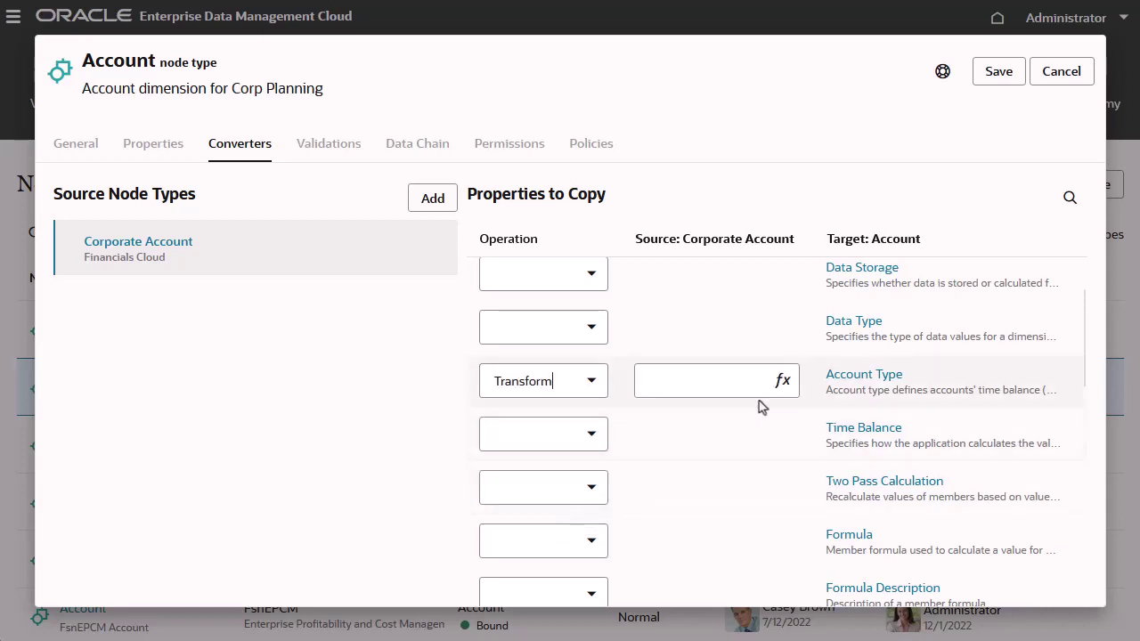
pyautogui.click(781, 383)
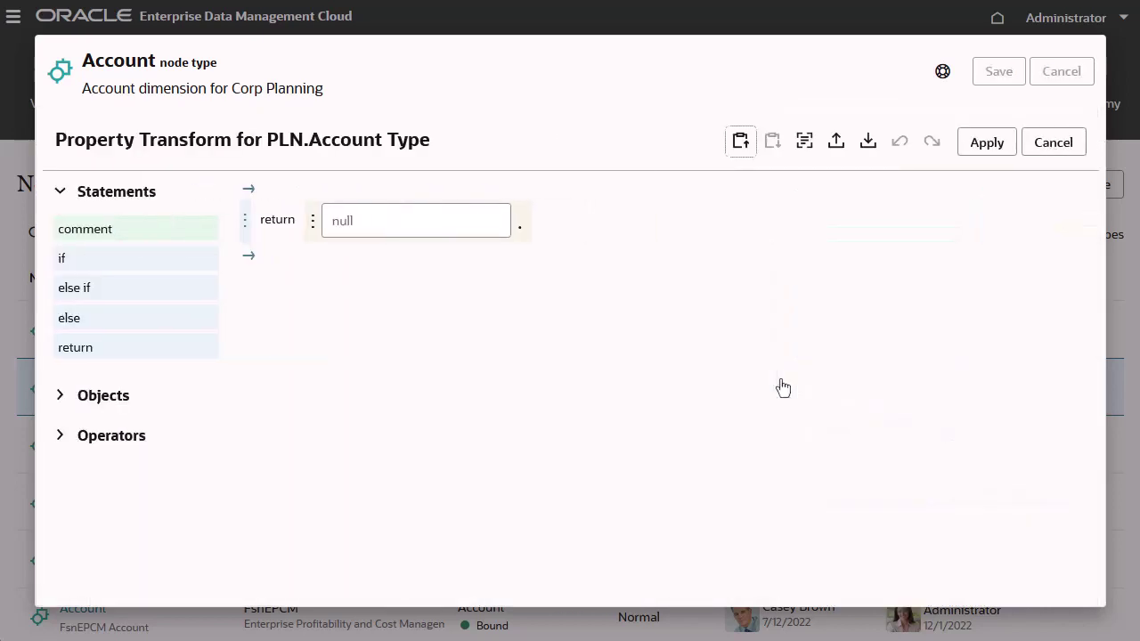
pyautogui.click(312, 221)
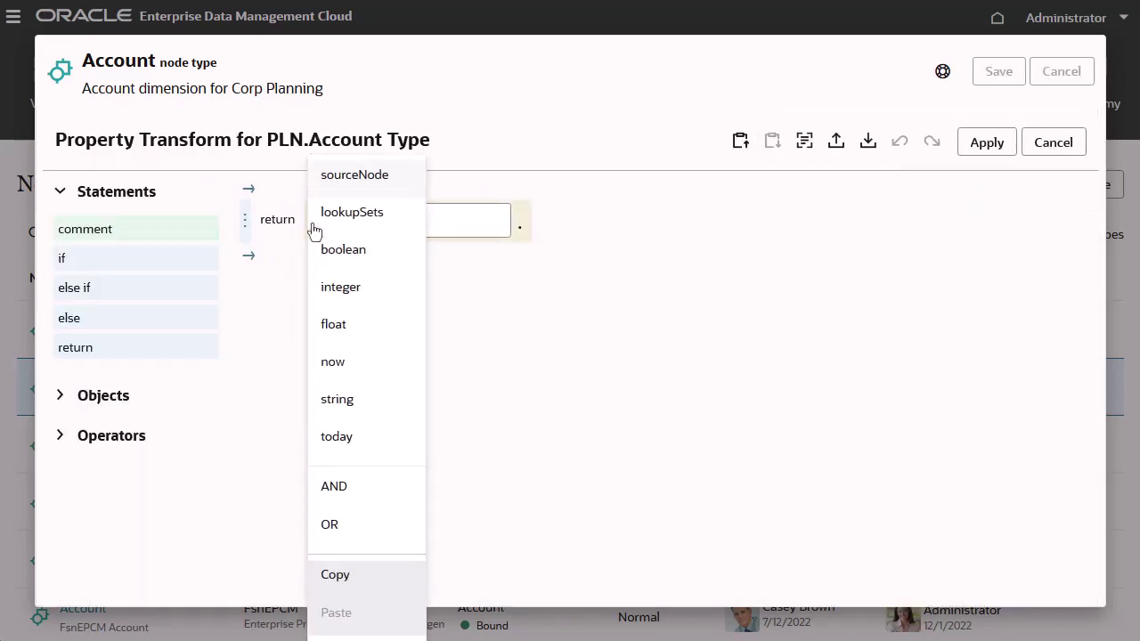
pyautogui.click(366, 222)
pyautogui.click(395, 233)
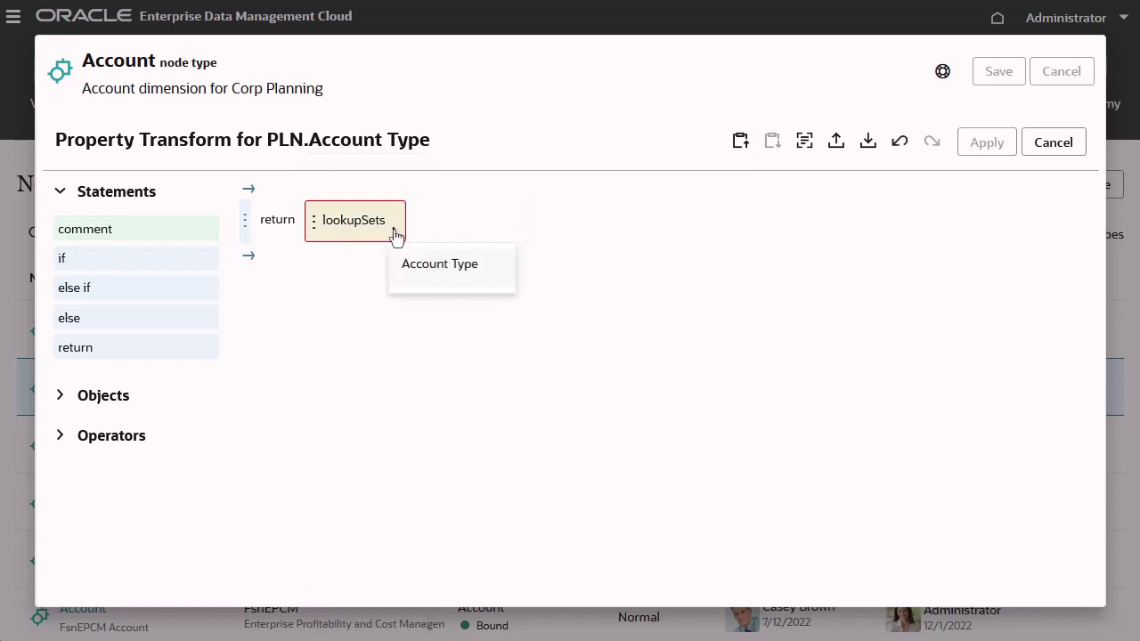
pyautogui.click(438, 265)
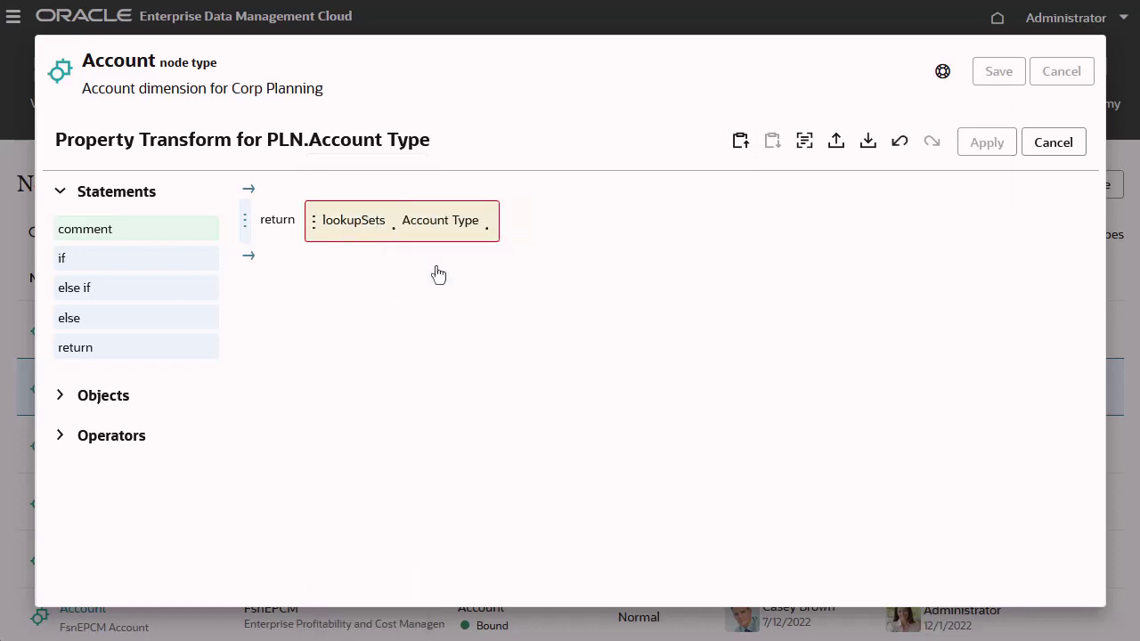
pyautogui.click(488, 234)
pyautogui.click(506, 270)
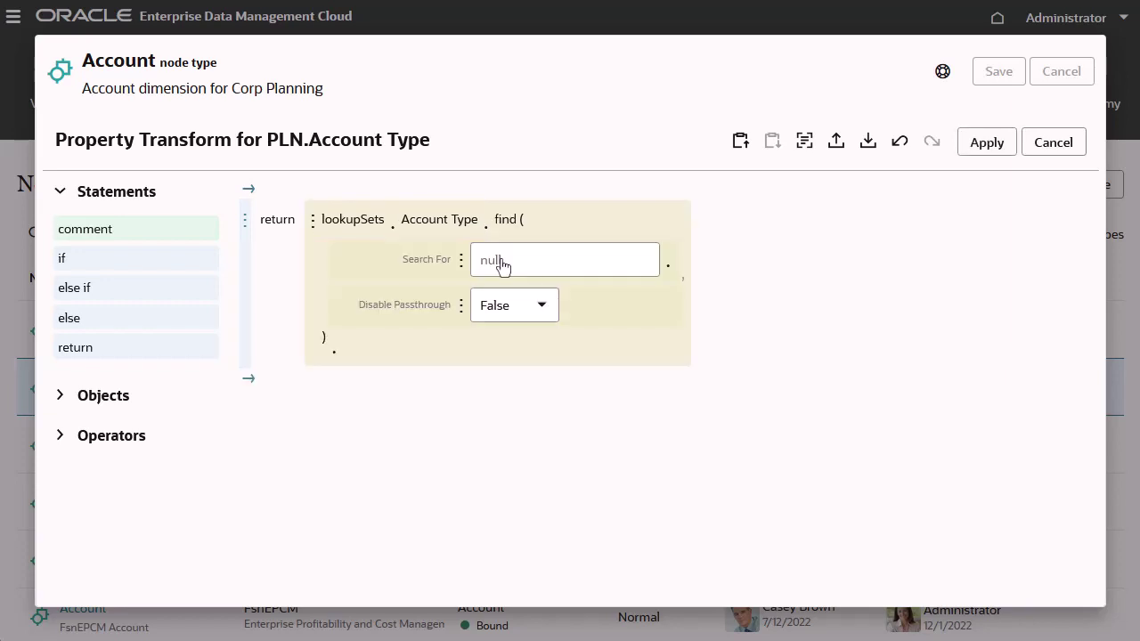
# - Search by sourceNode.properties.FCGL.Account Type, apply the expression, and save the converter
pyautogui.click(461, 263)
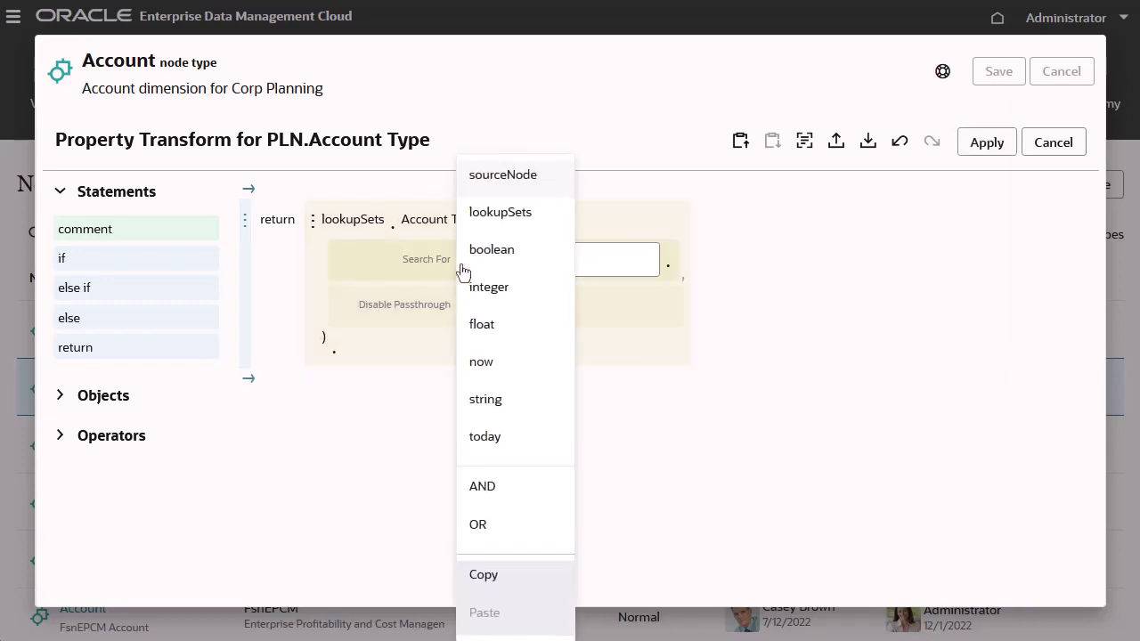
pyautogui.click(508, 183)
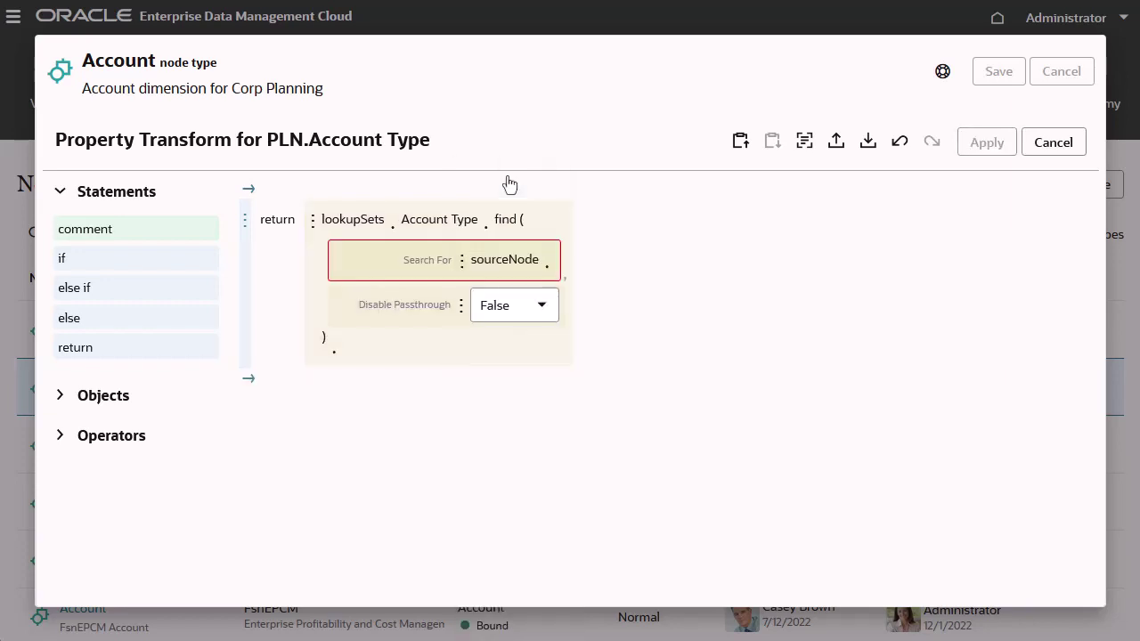
pyautogui.click(546, 266)
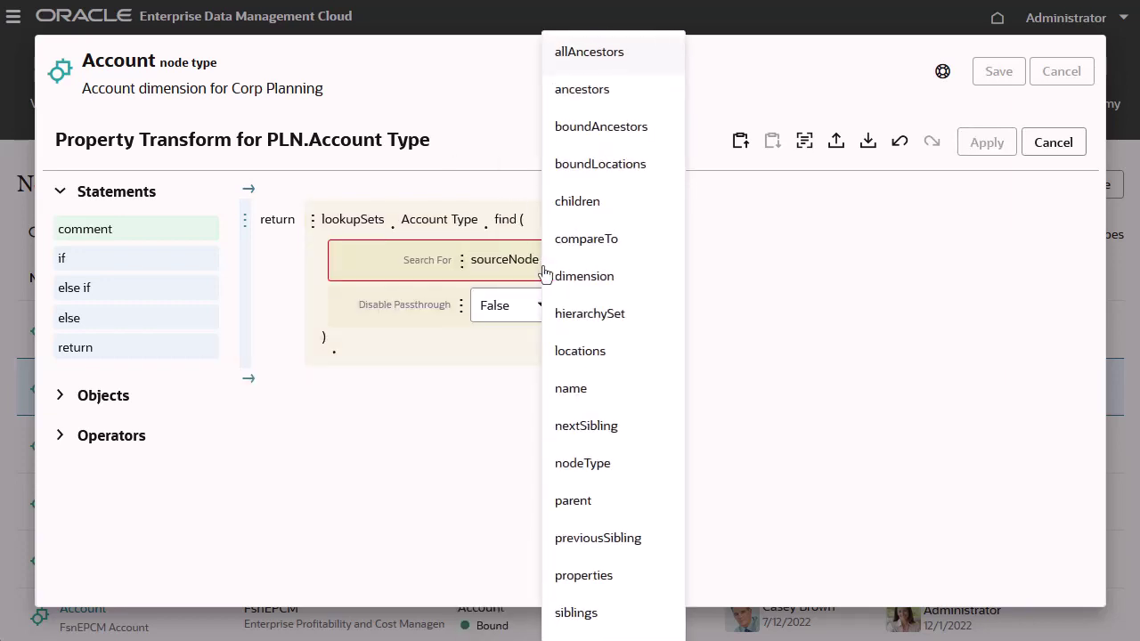
pyautogui.click(611, 576)
pyautogui.click(620, 271)
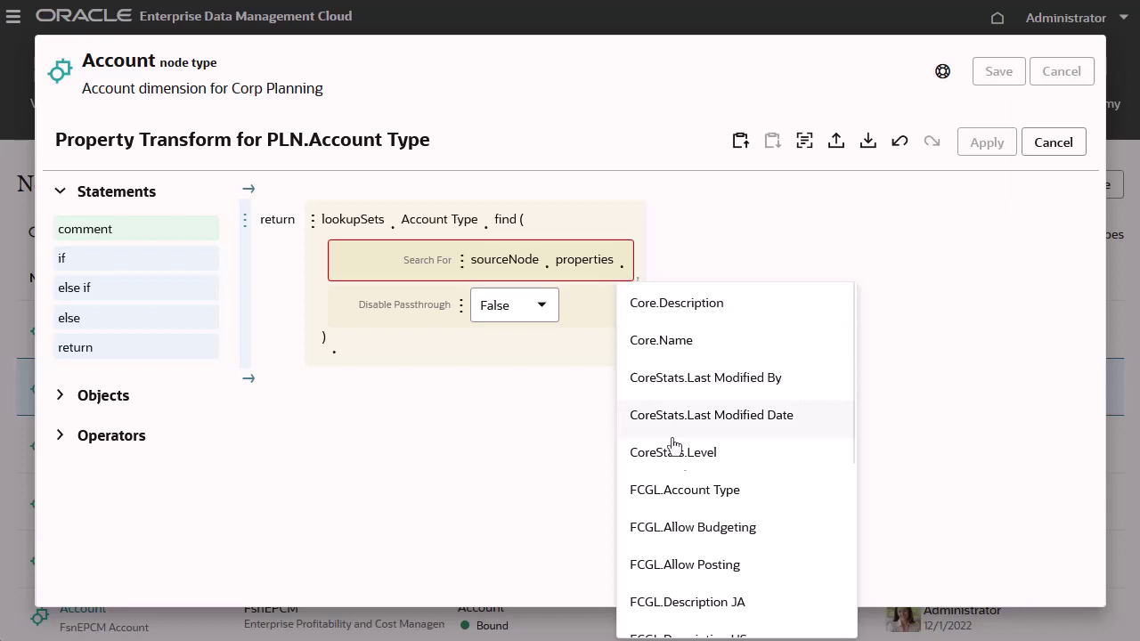
pyautogui.click(690, 490)
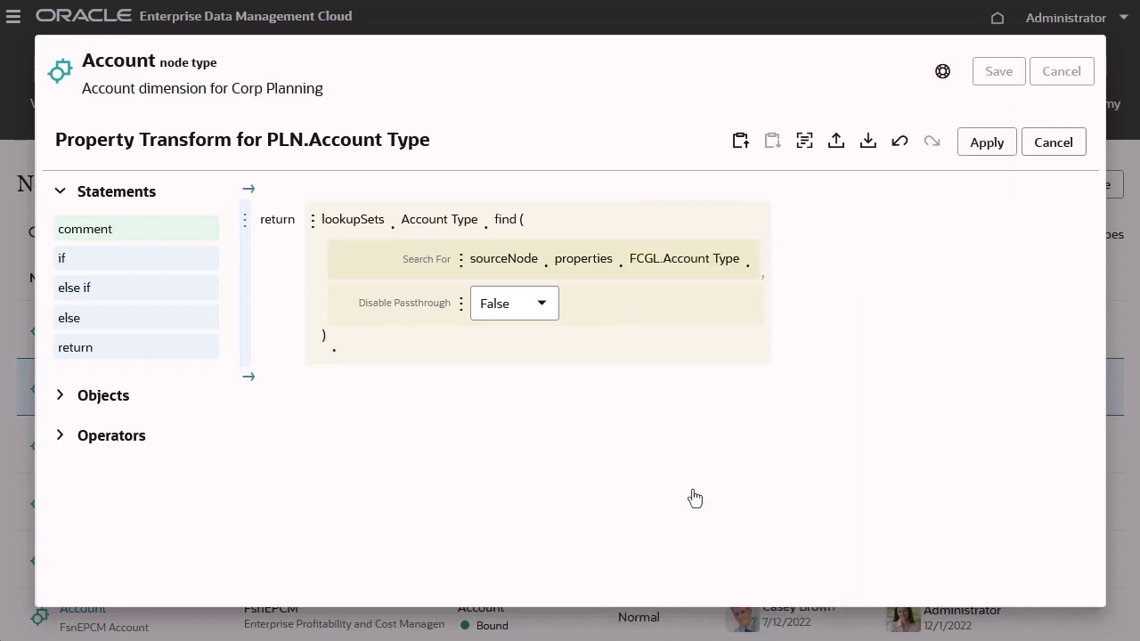
pyautogui.click(987, 145)
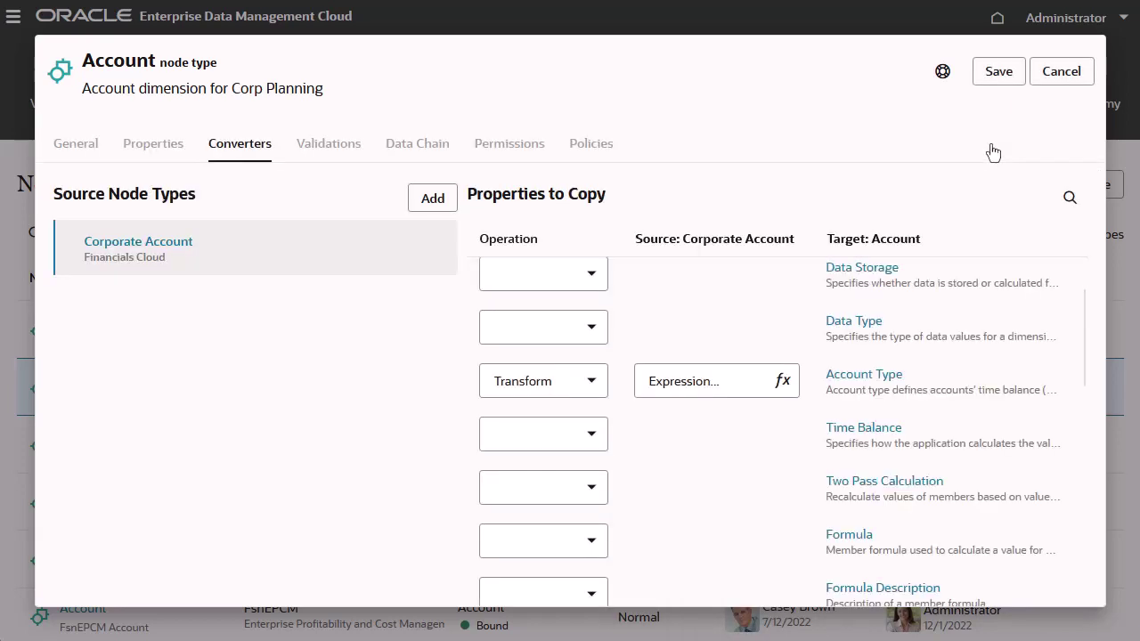
pyautogui.click(997, 73)
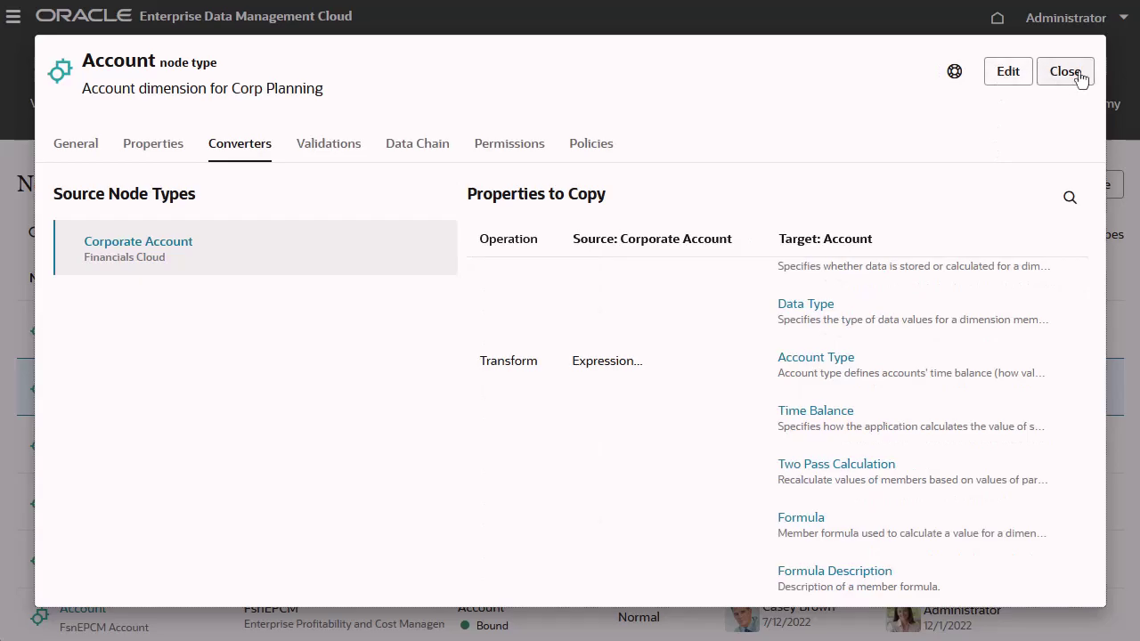
# - In Account Maintenance, compare Corporate Account with Plan Account and find missing nodes
pyautogui.click(1065, 73)
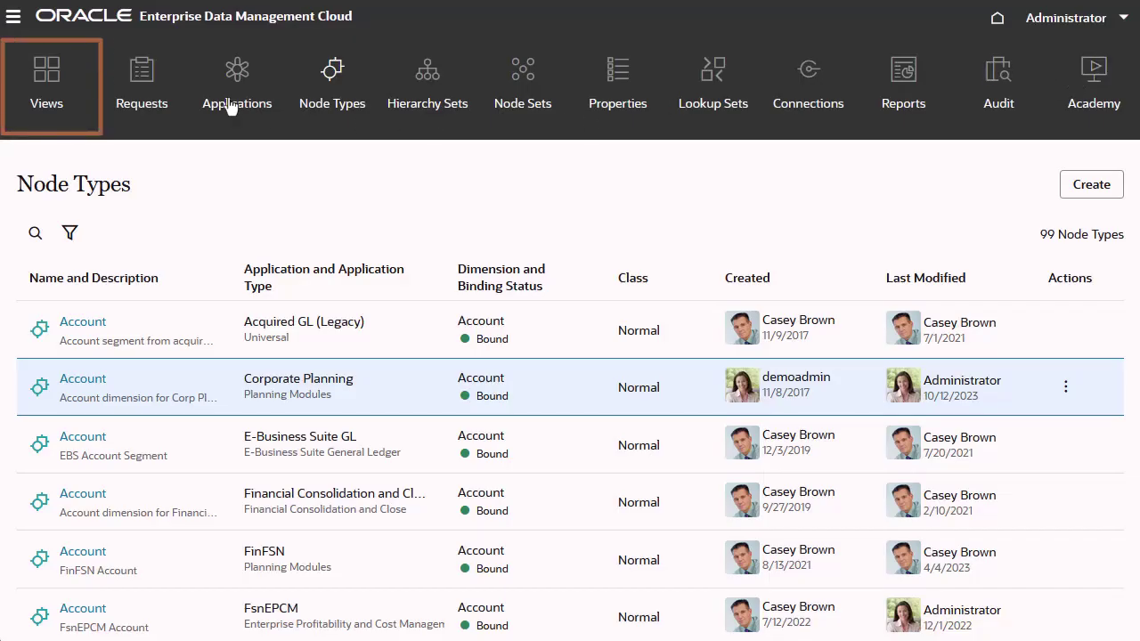
pyautogui.click(44, 94)
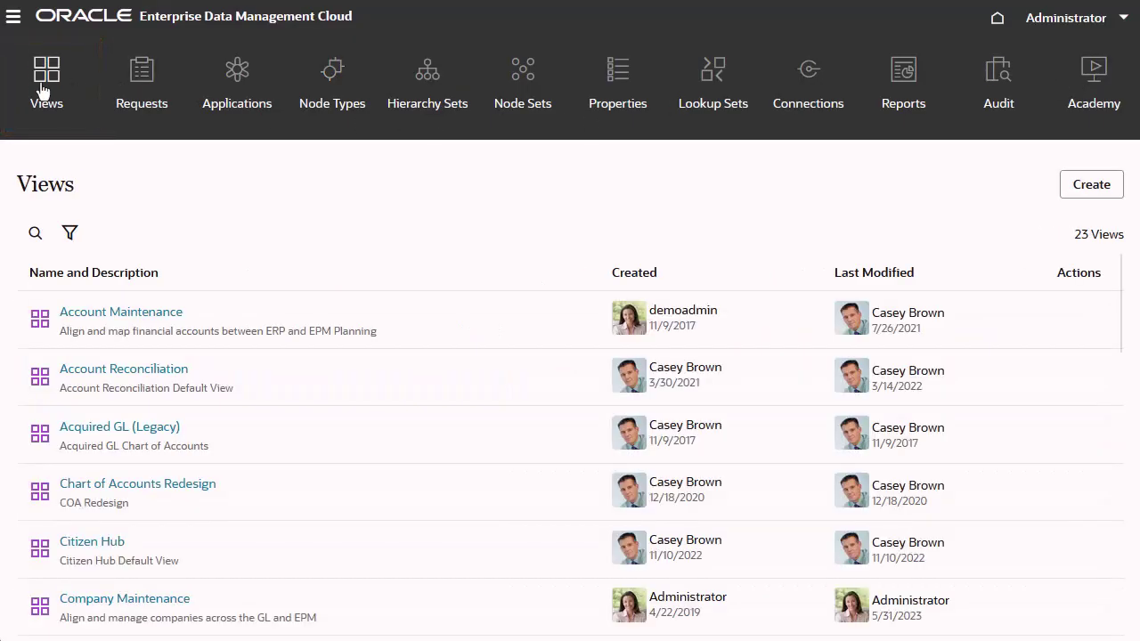
pyautogui.click(125, 318)
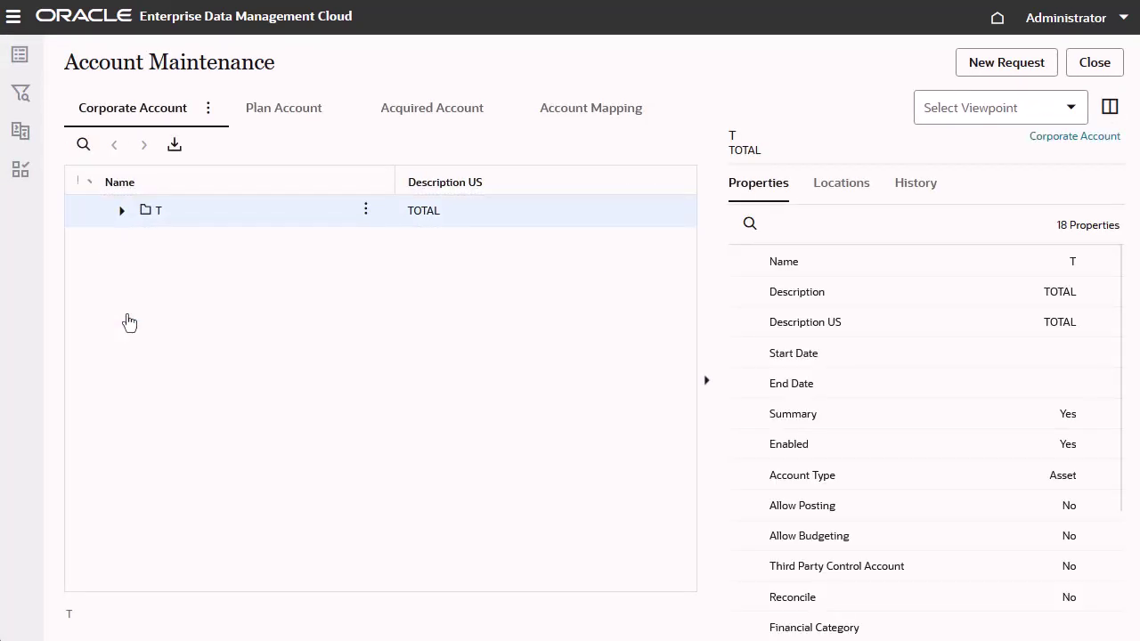
pyautogui.click(21, 134)
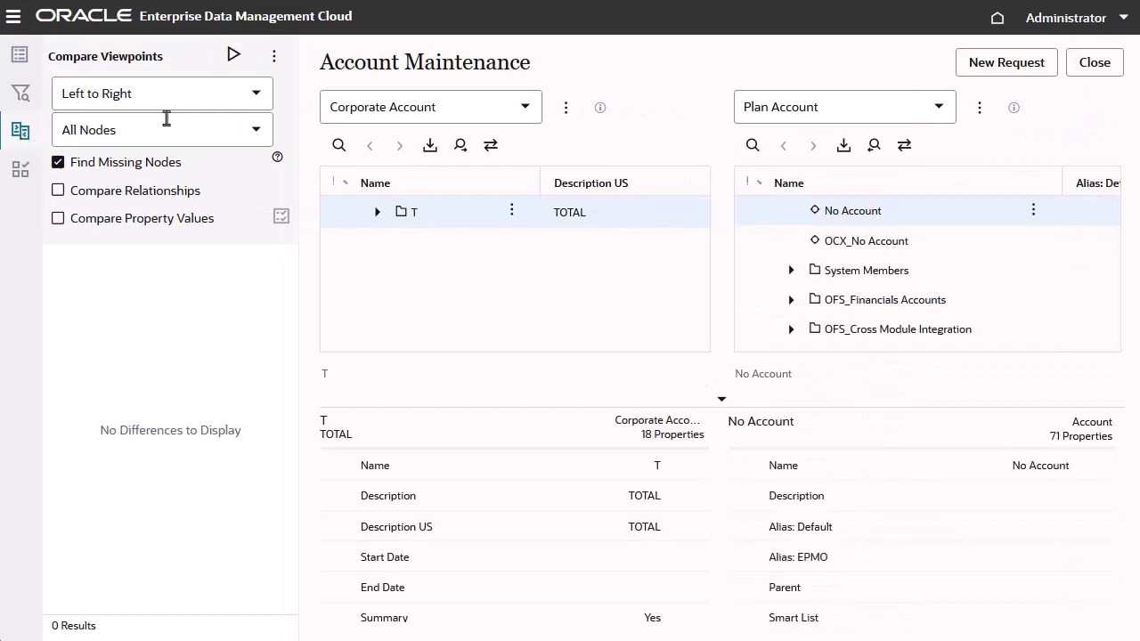
pyautogui.click(232, 54)
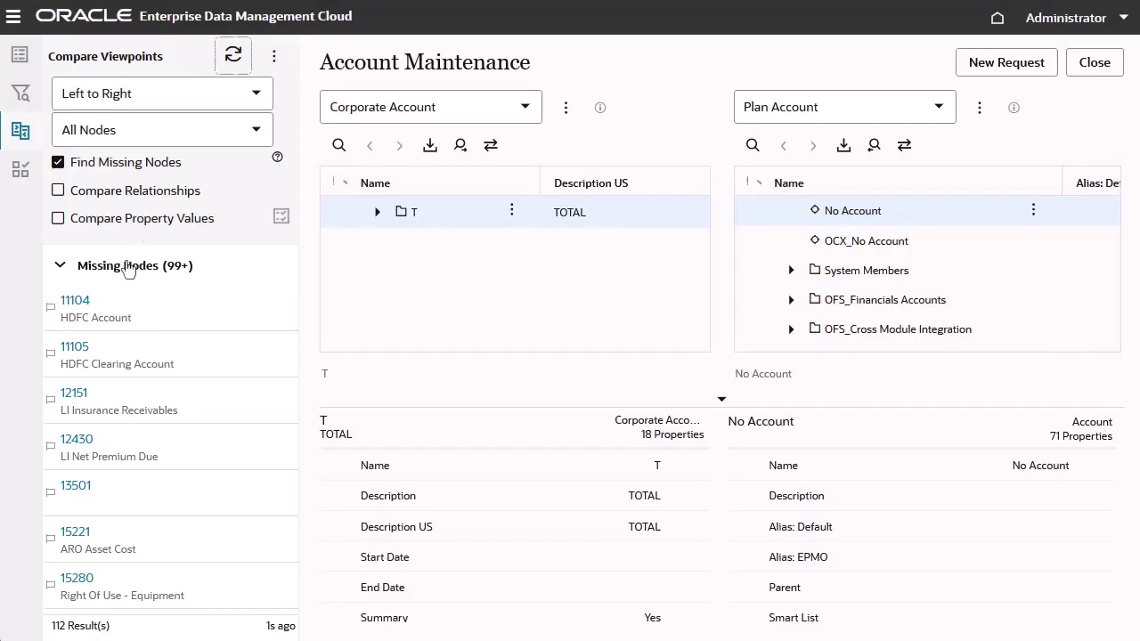
# - Go to missing node 12151, locate 12160 in Plan Account, and select parent A_12000
pyautogui.click(75, 397)
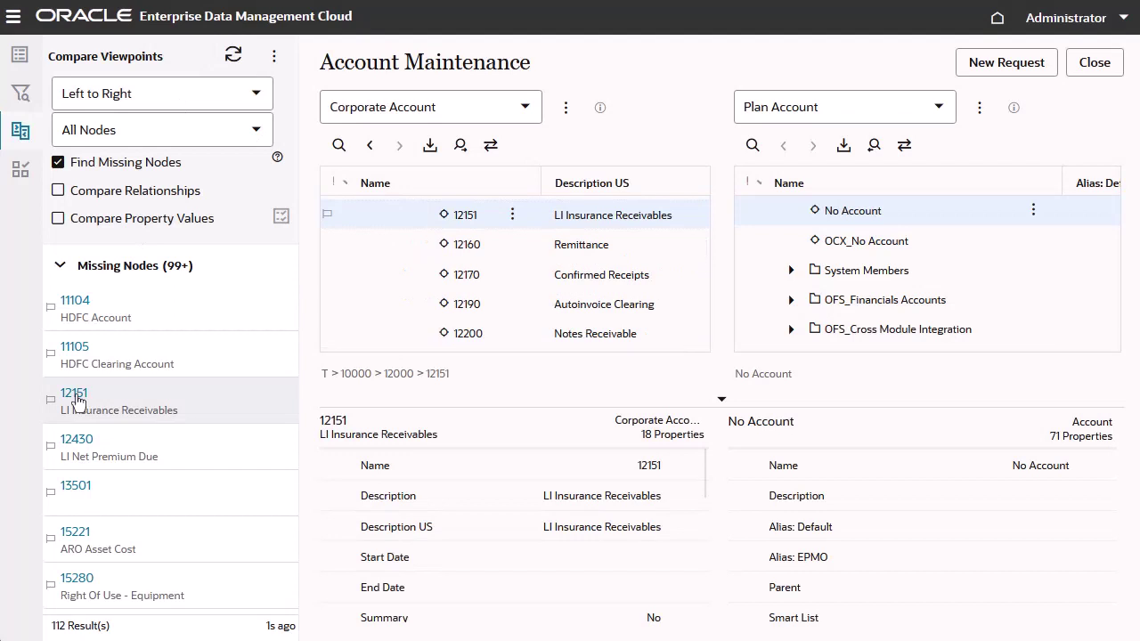
pyautogui.click(463, 245)
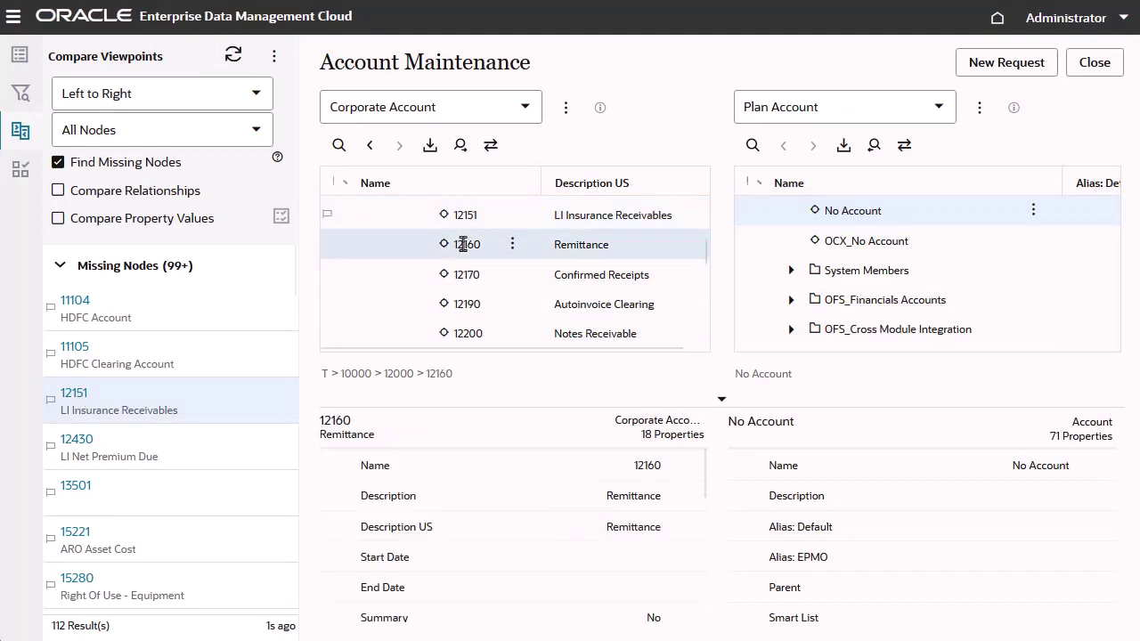
pyautogui.click(460, 146)
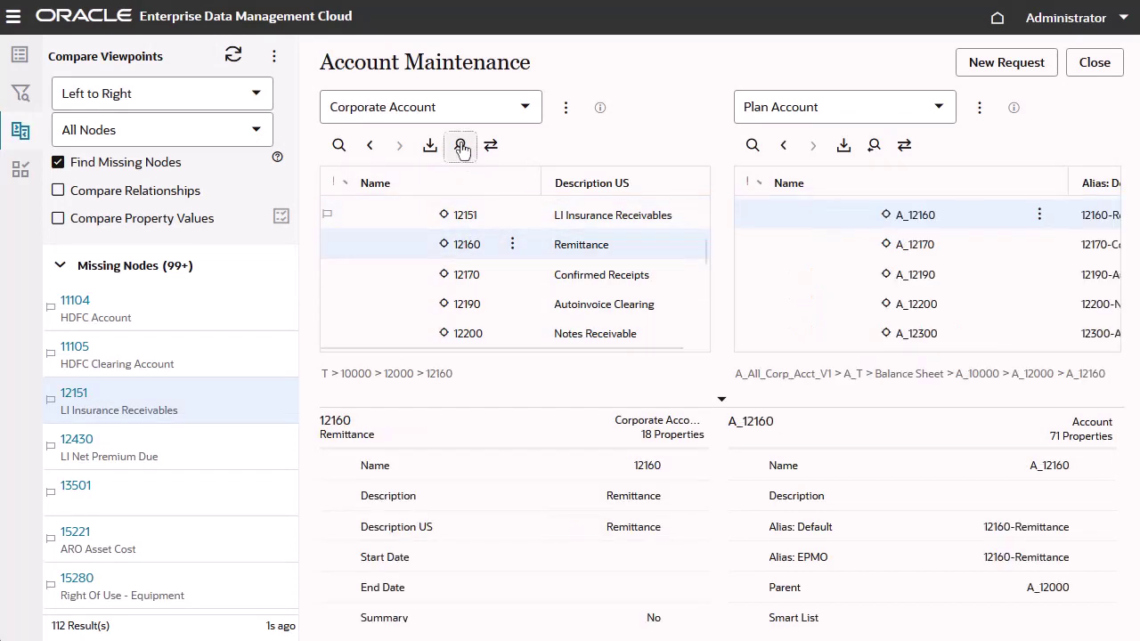
pyautogui.scroll(1, 1024, 254)
pyautogui.scroll(4, 1024, 256)
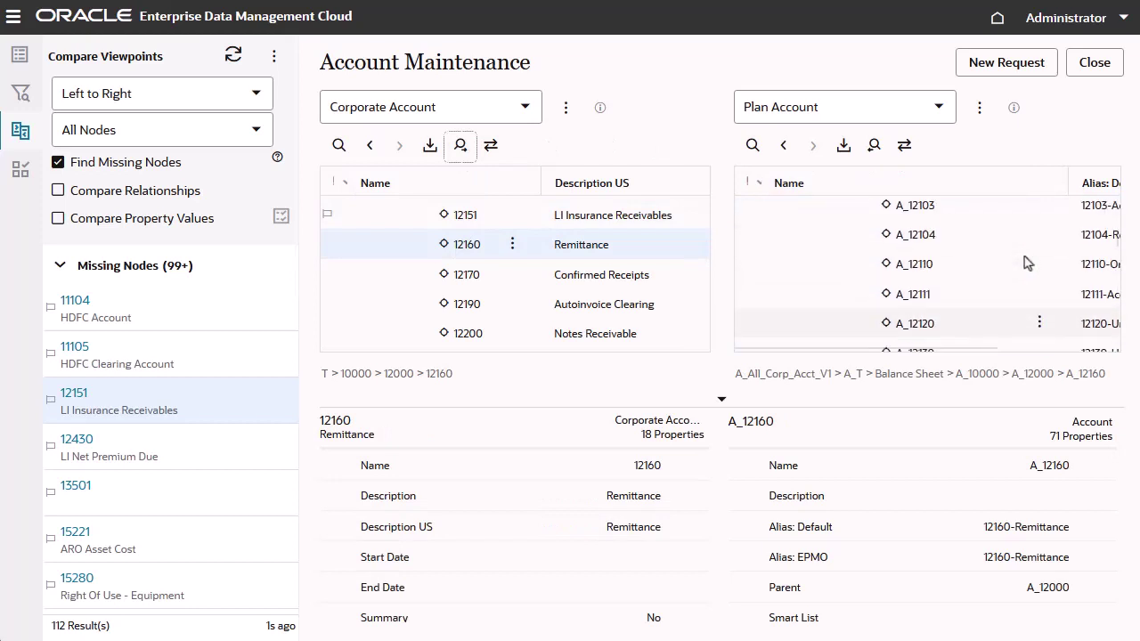
pyautogui.click(1010, 214)
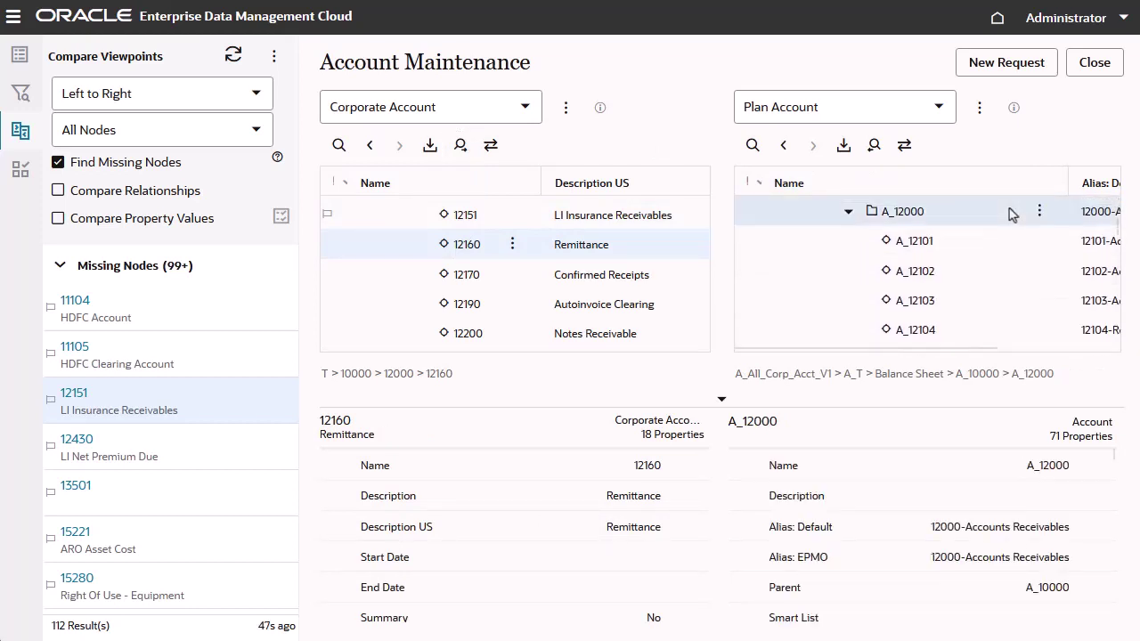
# - In a new request, drag 12151 under A_12000 in Plan Account and confirm Account Type Asset
pyautogui.click(996, 64)
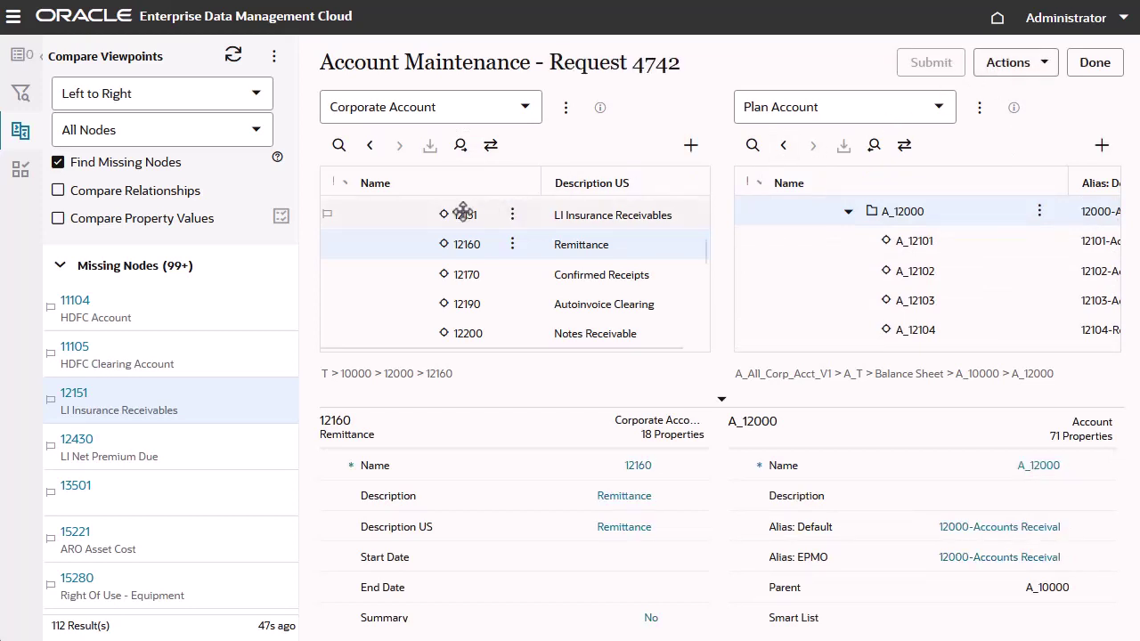
pyautogui.moveTo(465, 214); pyautogui.dragTo(890, 221)
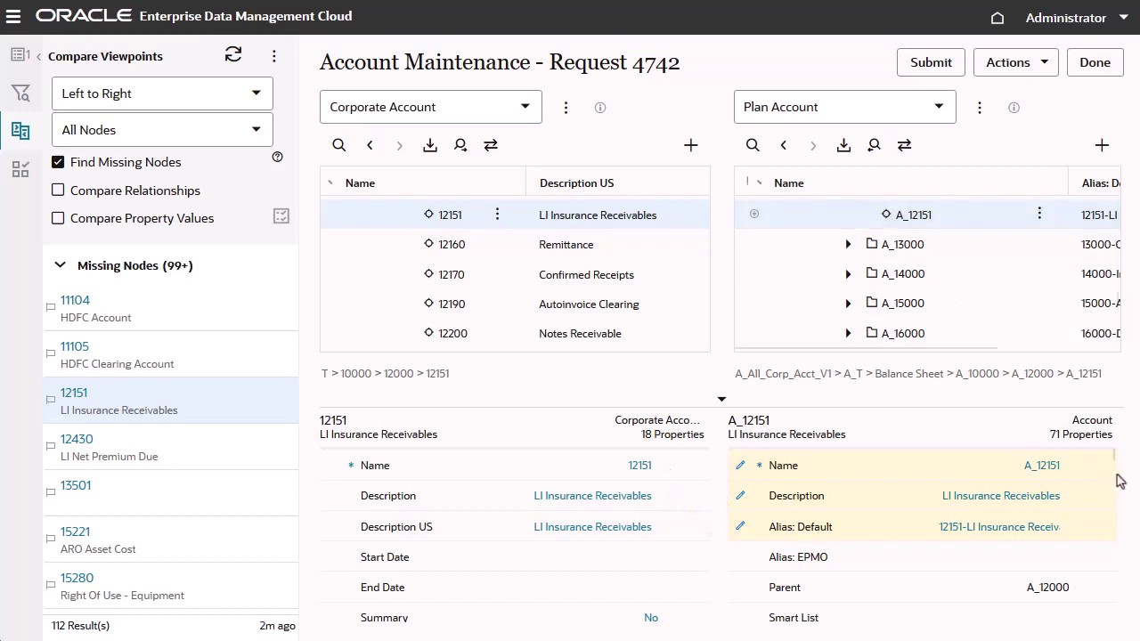
pyautogui.moveTo(1113, 457); pyautogui.dragTo(1112, 485)
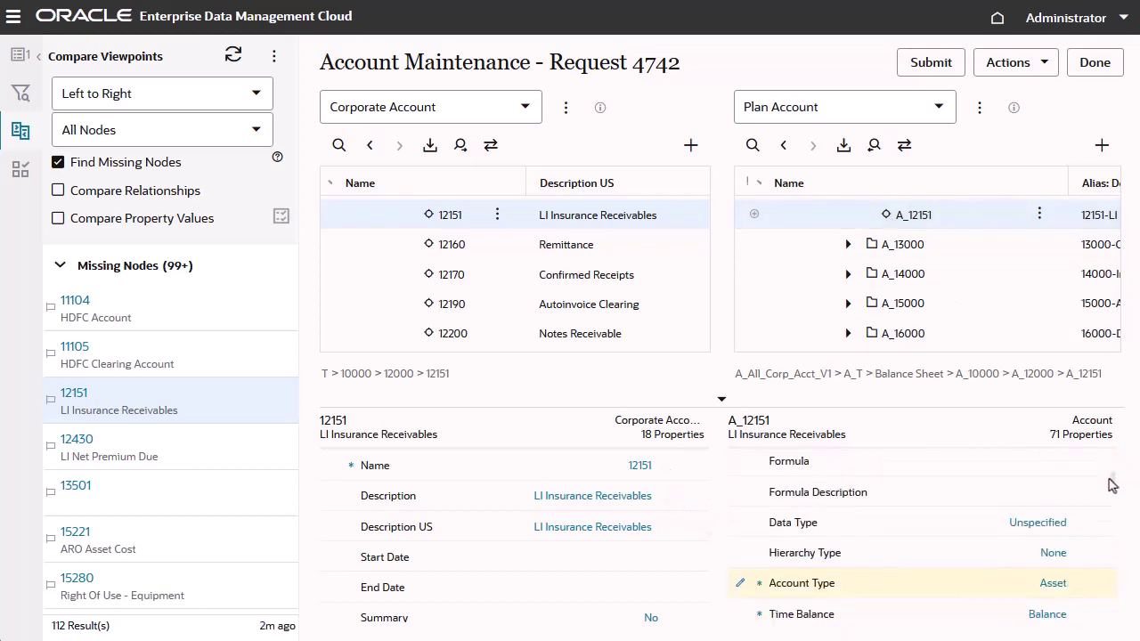